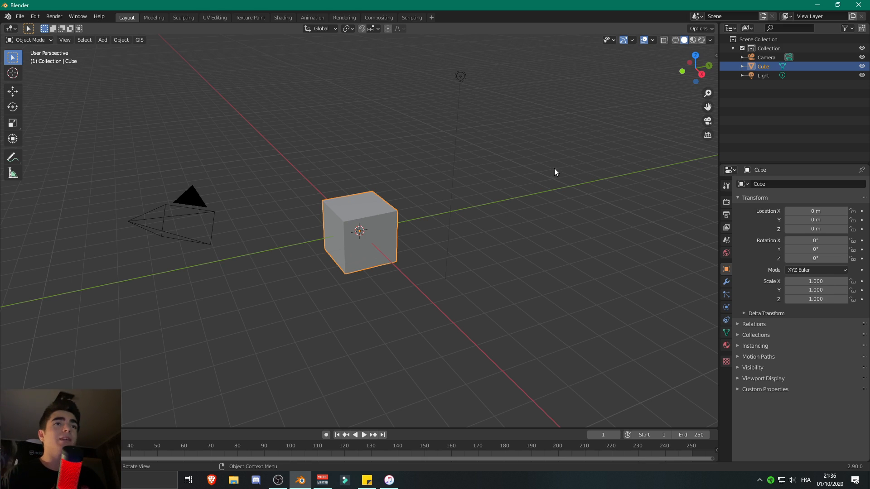
# - Show the botaniq add-on's tools in the 3D viewport and bring up the Spawn Asset options
pyautogui.press('n')
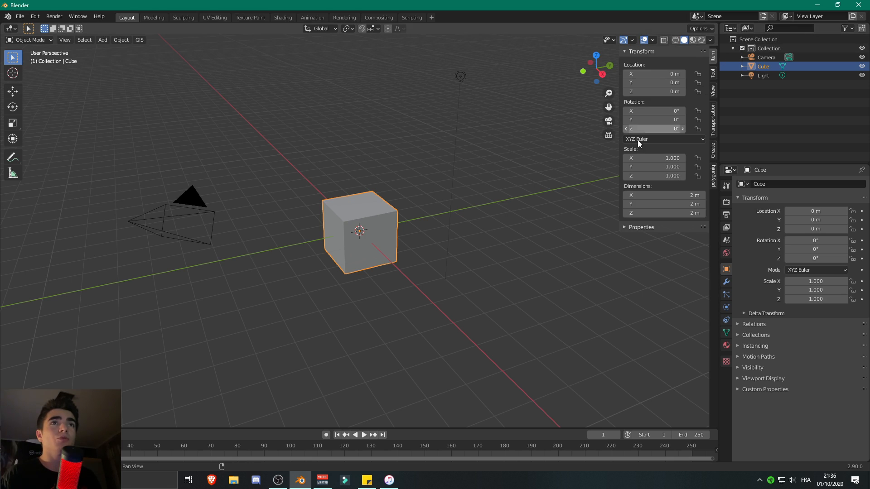
pyautogui.press('n')
pyautogui.press('n')
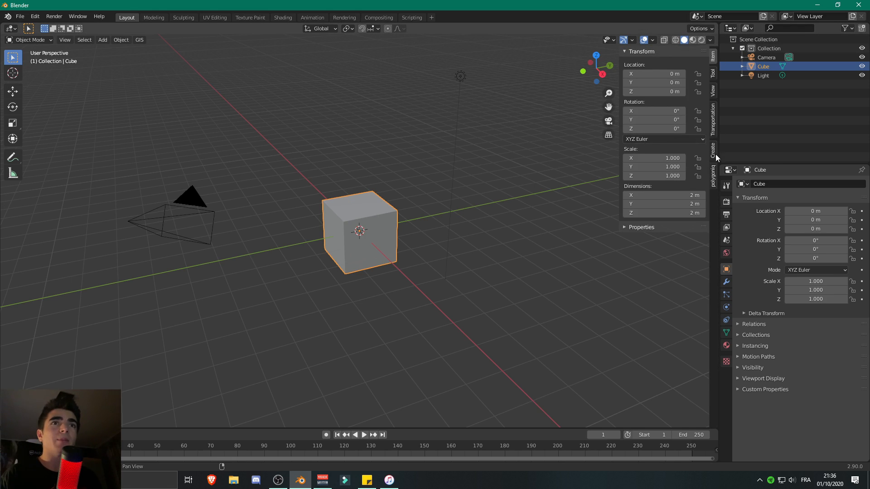
pyautogui.click(713, 175)
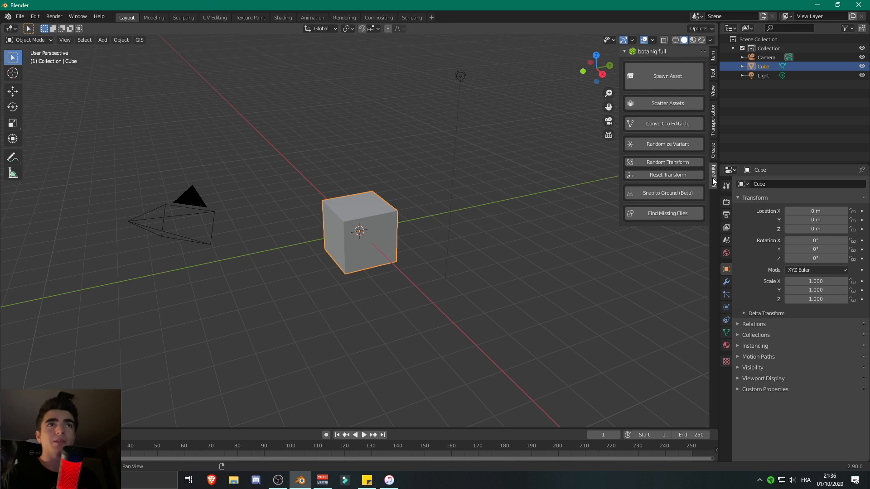
pyautogui.click(626, 51)
pyautogui.click(625, 51)
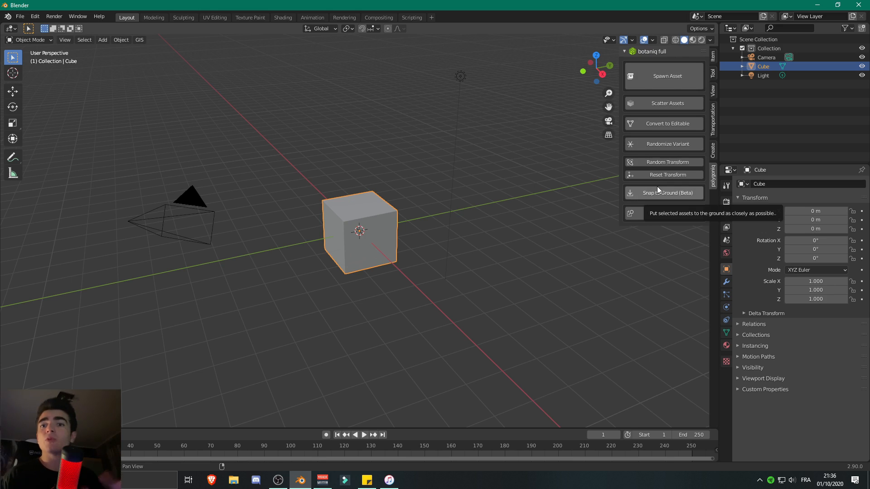
pyautogui.click(657, 77)
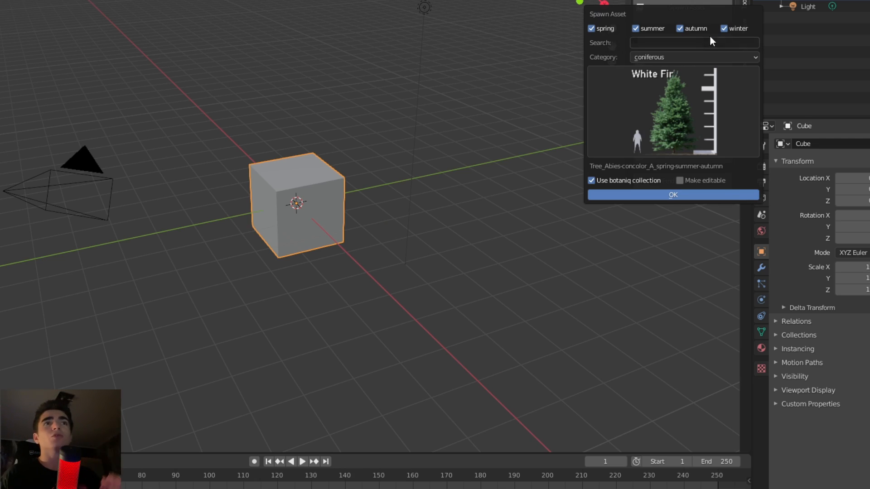
# - Examine the search option and the list of asset categories available for spawning
pyautogui.click(664, 42)
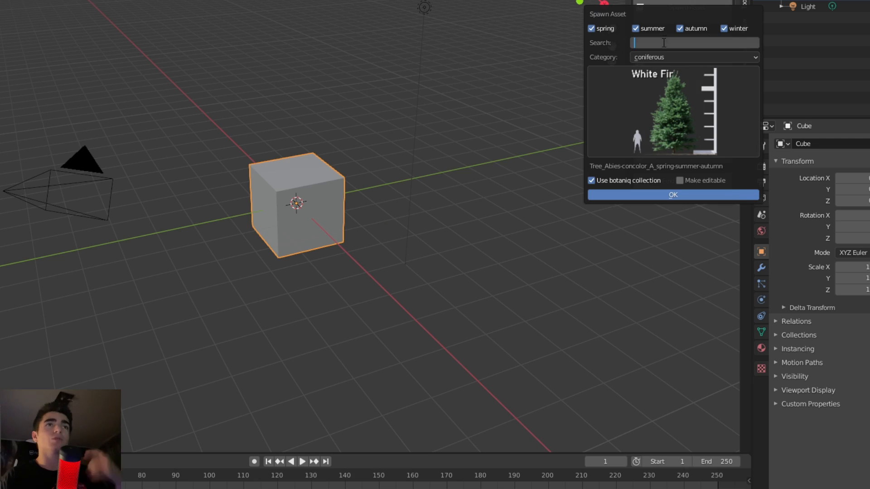
pyautogui.click(657, 58)
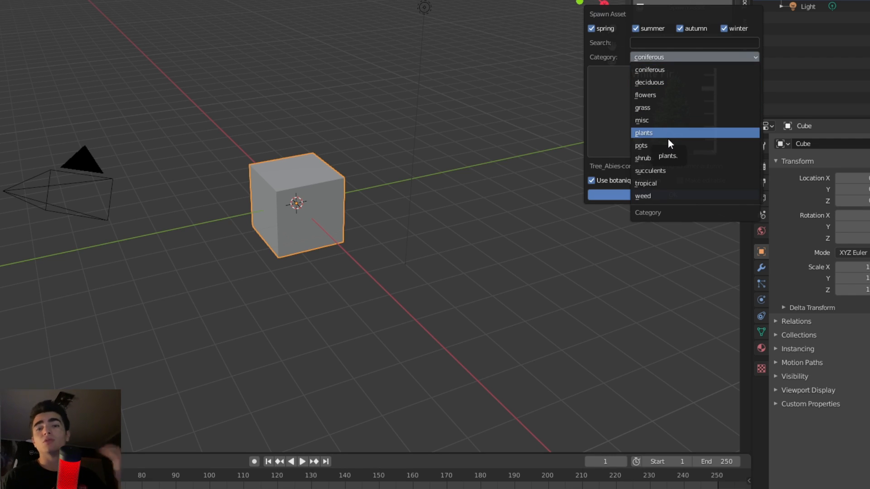
pyautogui.click(671, 58)
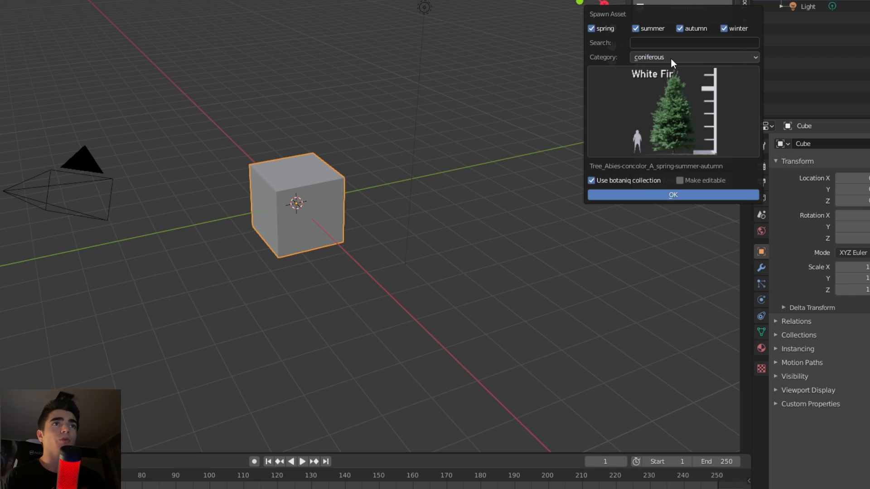
pyautogui.click(668, 59)
pyautogui.click(665, 57)
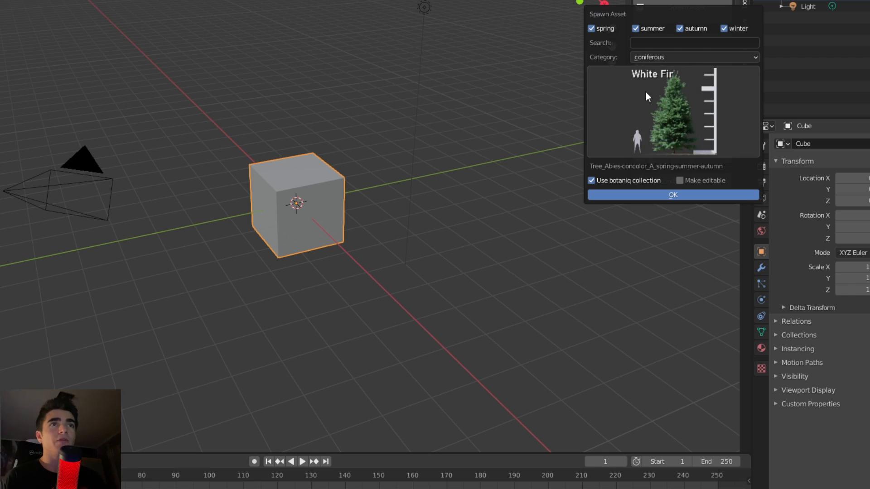
# - Browse the thumbnails of the coniferous tree assets from the first row to the last
pyautogui.click(671, 104)
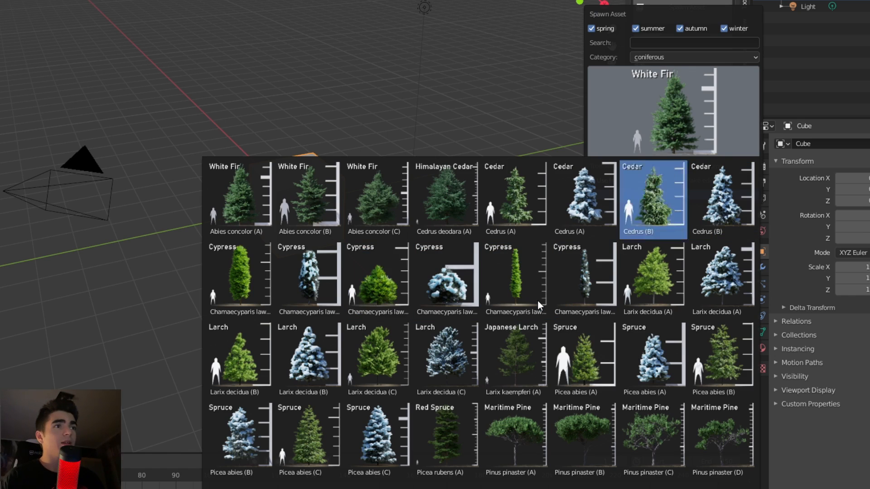
pyautogui.scroll(-5, 537, 300)
pyautogui.scroll(5, 538, 301)
pyautogui.scroll(-1, 537, 300)
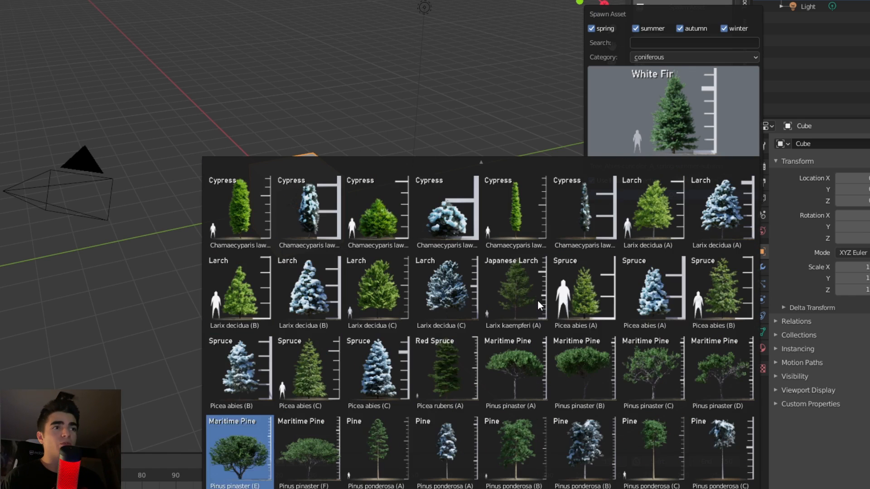
pyautogui.scroll(-3, 537, 300)
pyautogui.scroll(4, 537, 300)
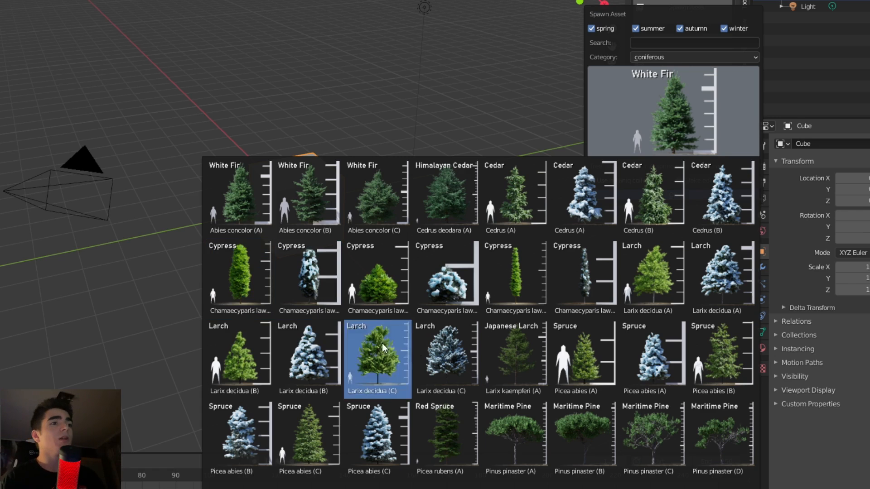
pyautogui.scroll(-4, 553, 387)
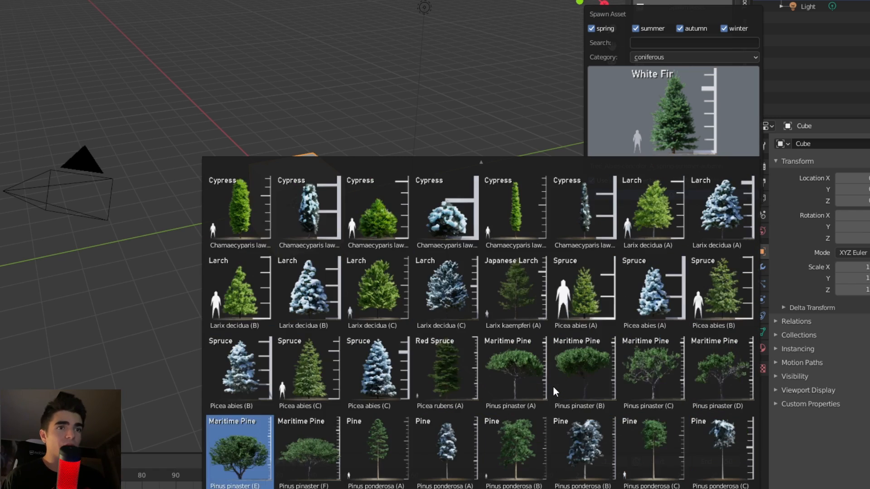
pyautogui.scroll(8, 543, 391)
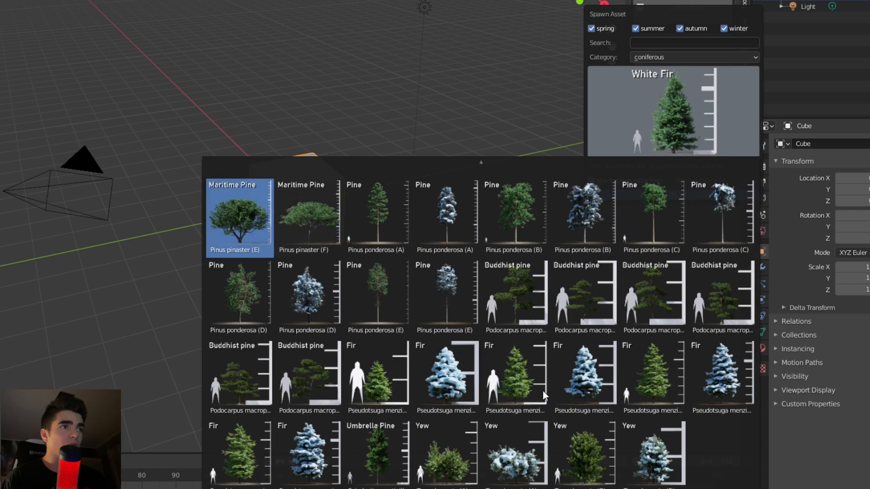
pyautogui.scroll(2, 543, 390)
pyautogui.scroll(-5, 542, 391)
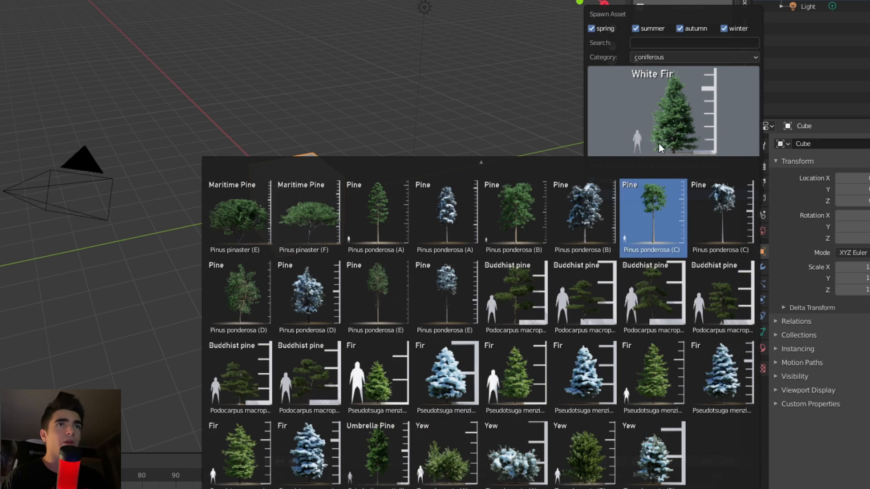
# - Switch the asset category to deciduous and browse its tree thumbnails
pyautogui.click(662, 57)
pyautogui.click(663, 81)
pyautogui.click(668, 96)
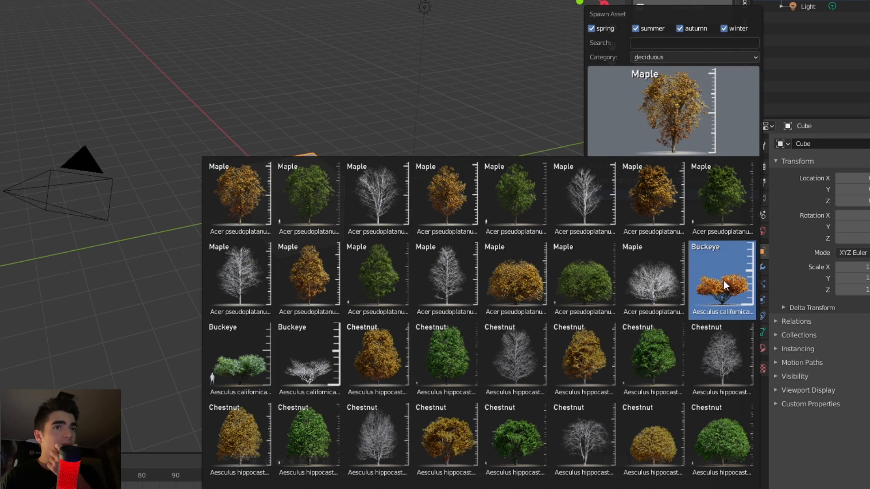
pyautogui.click(677, 95)
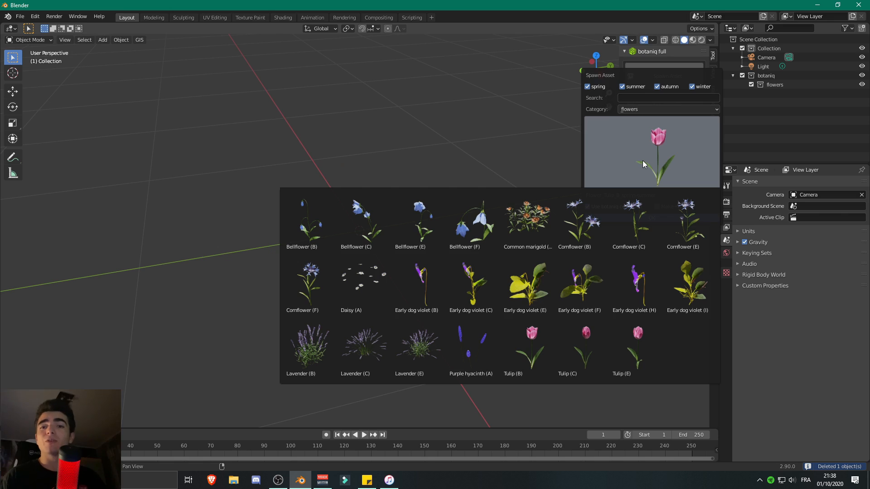
# - Review the assets offered in the grass category and in the misc category
pyautogui.click(642, 109)
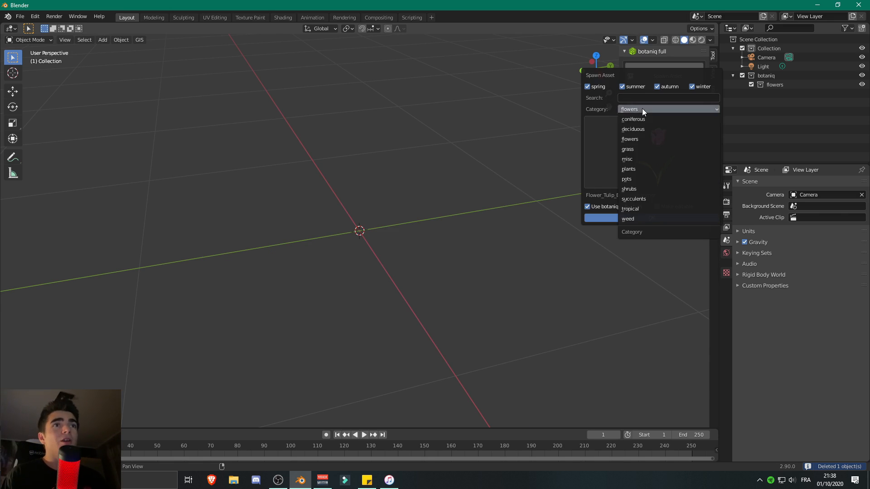
pyautogui.click(648, 141)
pyautogui.click(625, 143)
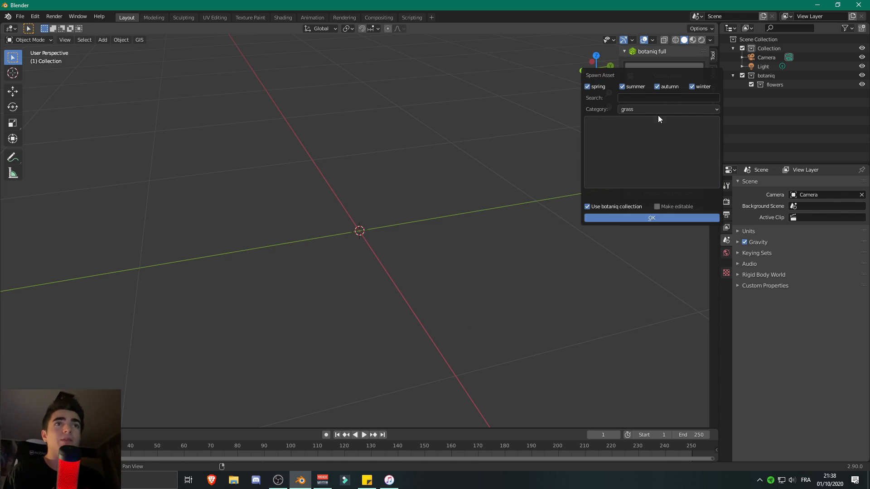
pyautogui.click(657, 109)
pyautogui.click(640, 160)
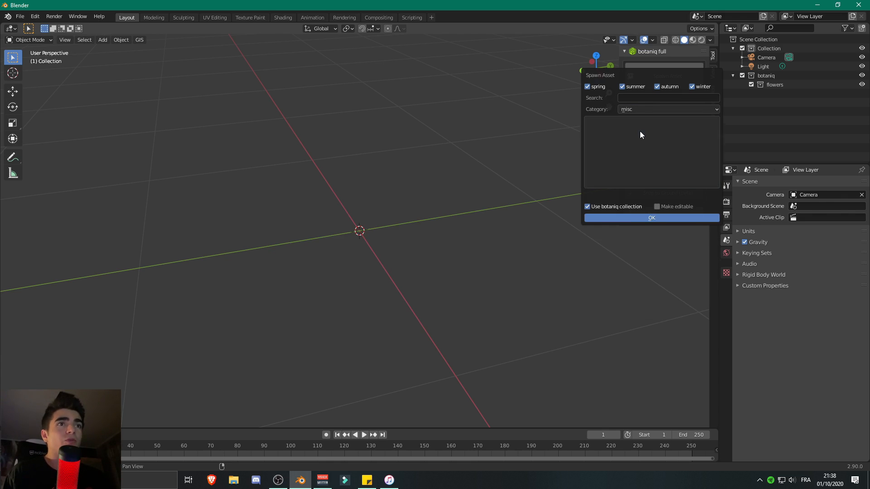
pyautogui.click(633, 135)
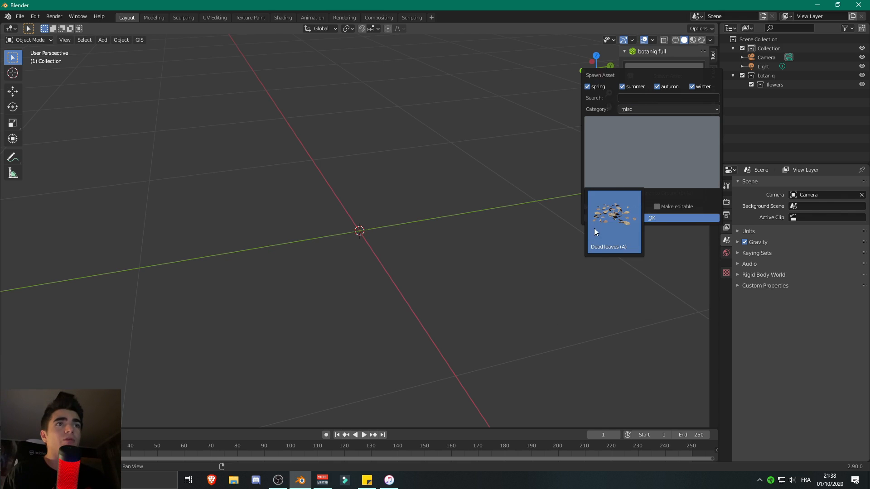
# - Review the assets offered in the plants category and in the pots category
pyautogui.click(655, 110)
pyautogui.click(642, 169)
pyautogui.click(634, 151)
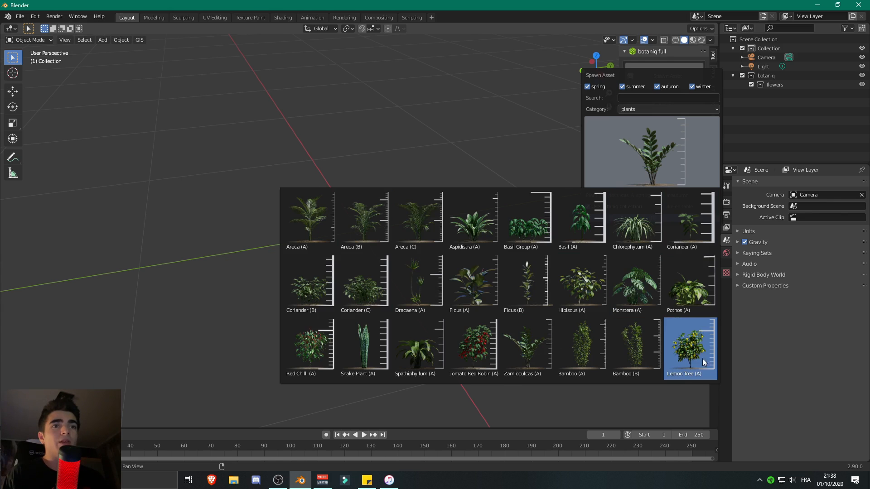
pyautogui.click(646, 109)
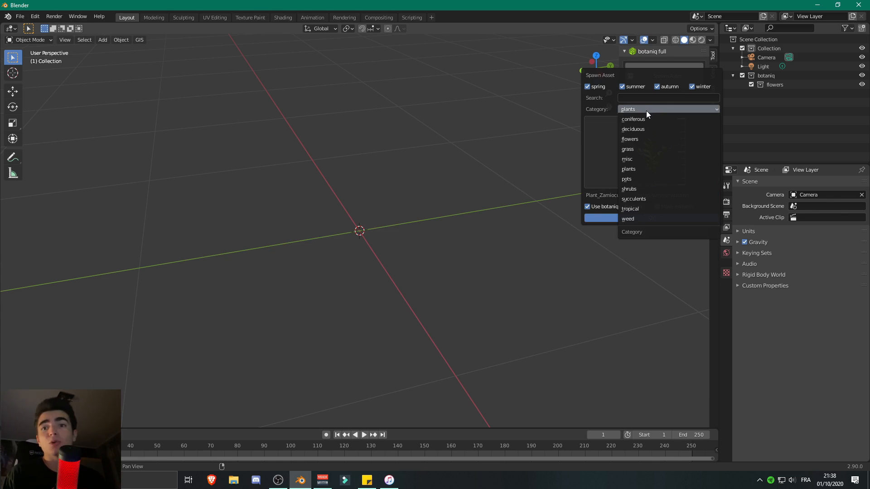
pyautogui.click(649, 179)
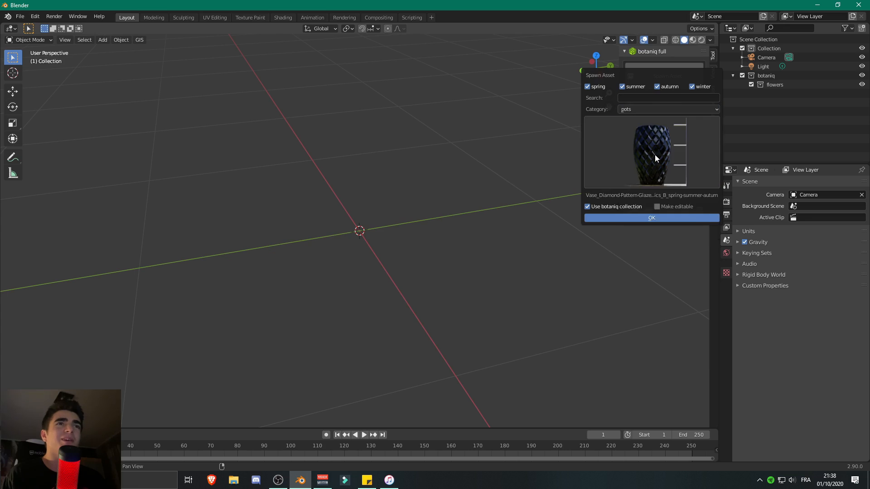
pyautogui.click(654, 155)
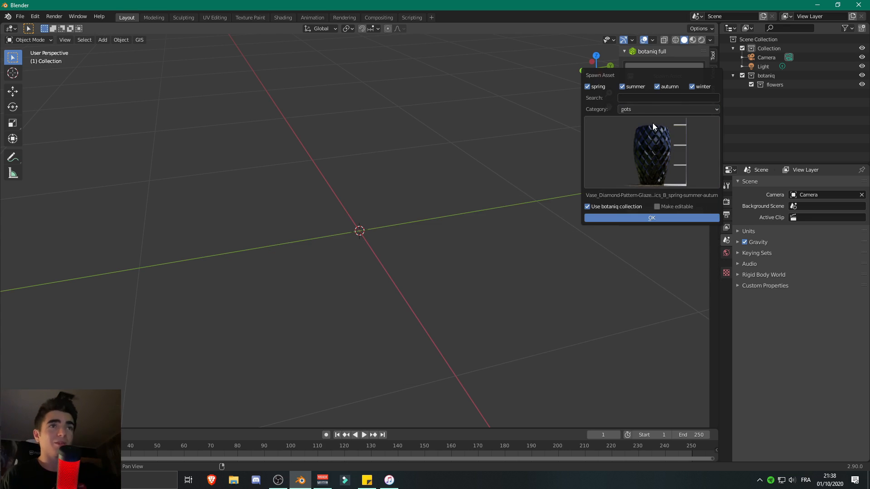
# - Review the assets offered in the shrubs category and in the succulents category
pyautogui.click(642, 106)
pyautogui.click(656, 188)
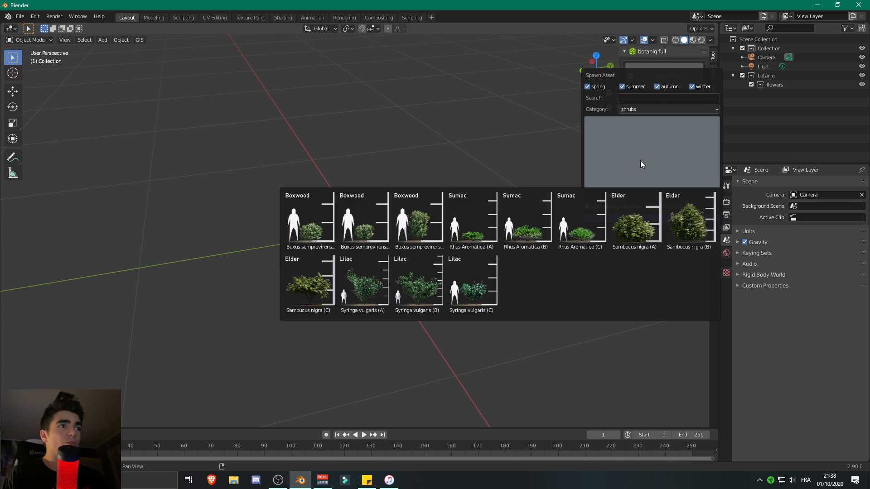
pyautogui.click(642, 108)
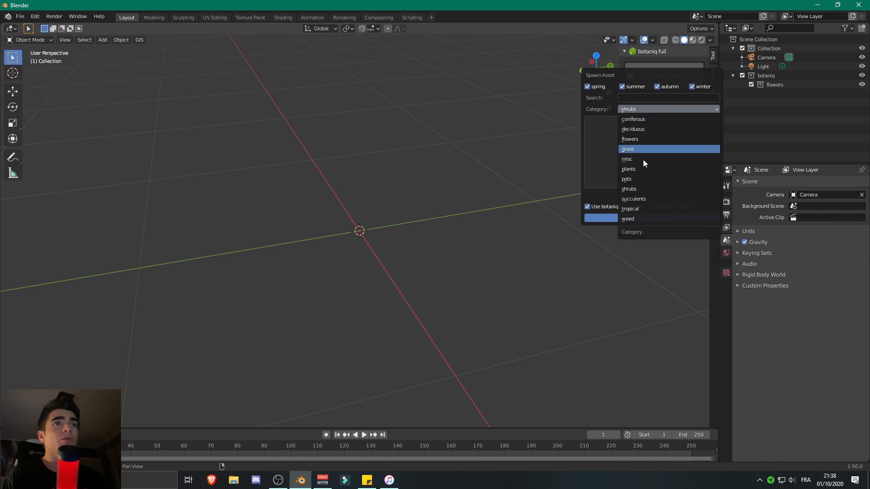
pyautogui.click(644, 196)
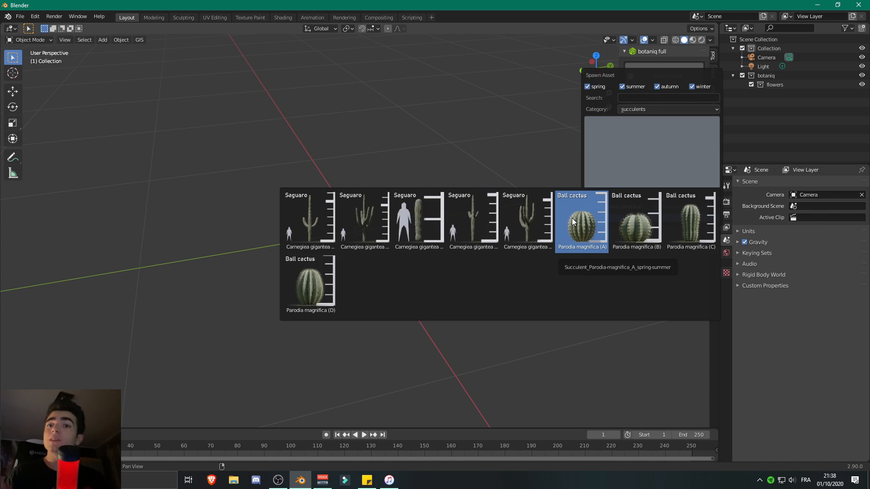
# - Review the assets offered in the tropical category and in the weed category
pyautogui.click(631, 108)
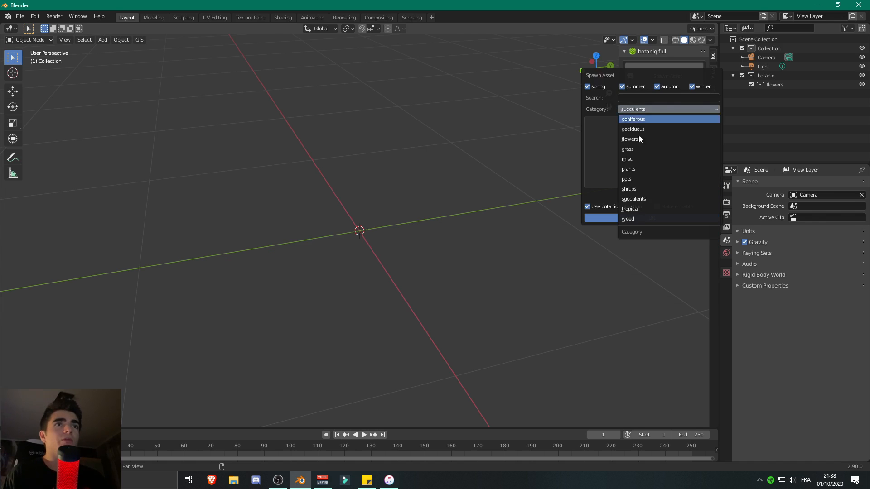
pyautogui.click(645, 209)
pyautogui.click(643, 148)
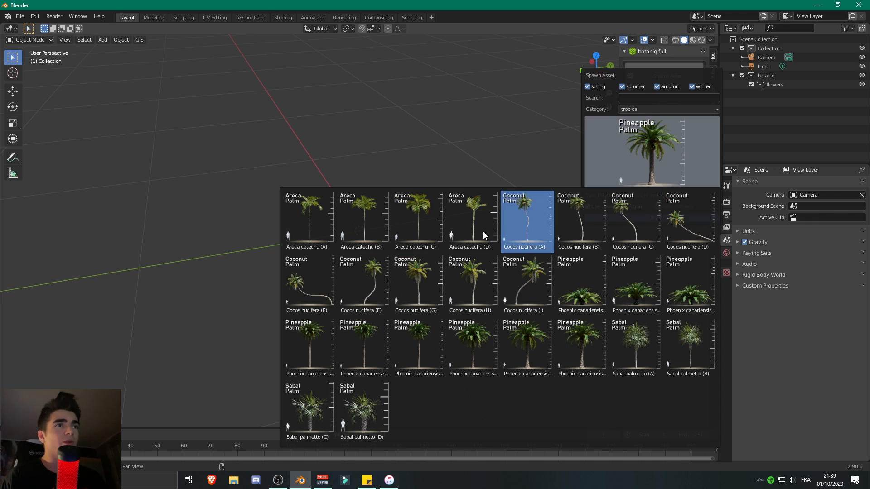
pyautogui.click(650, 109)
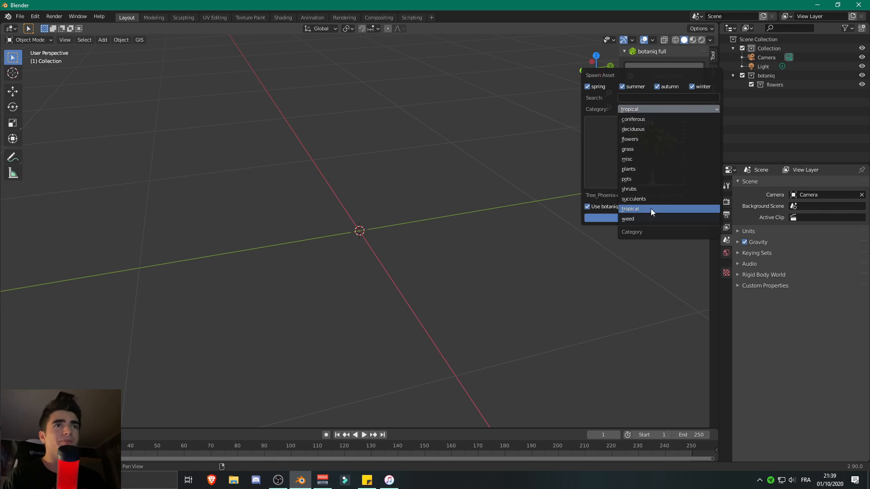
pyautogui.click(643, 220)
pyautogui.click(623, 146)
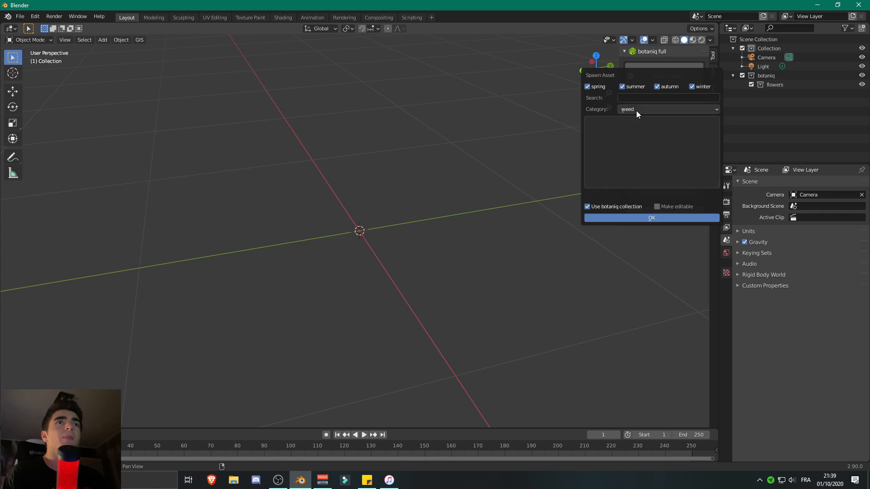
# - Set the asset category to coniferous and choose the White Fir, Abies concolor (A), as the asset to spawn
pyautogui.click(625, 109)
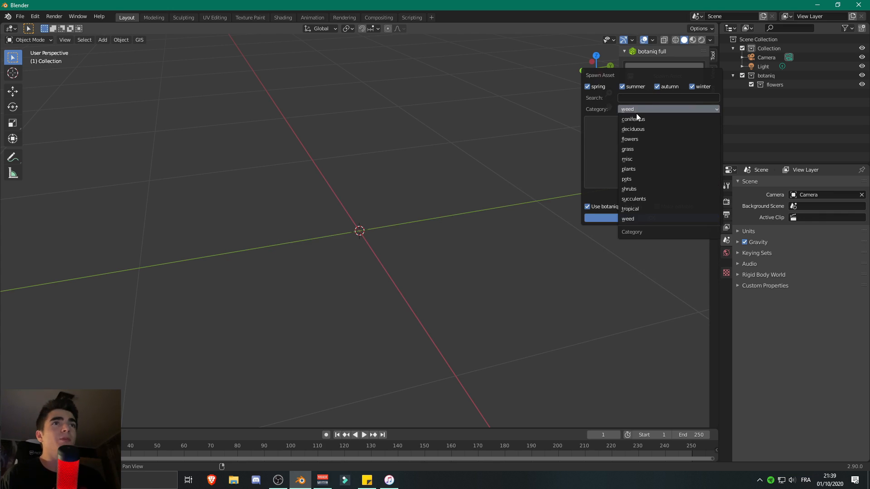
pyautogui.click(636, 118)
pyautogui.click(615, 132)
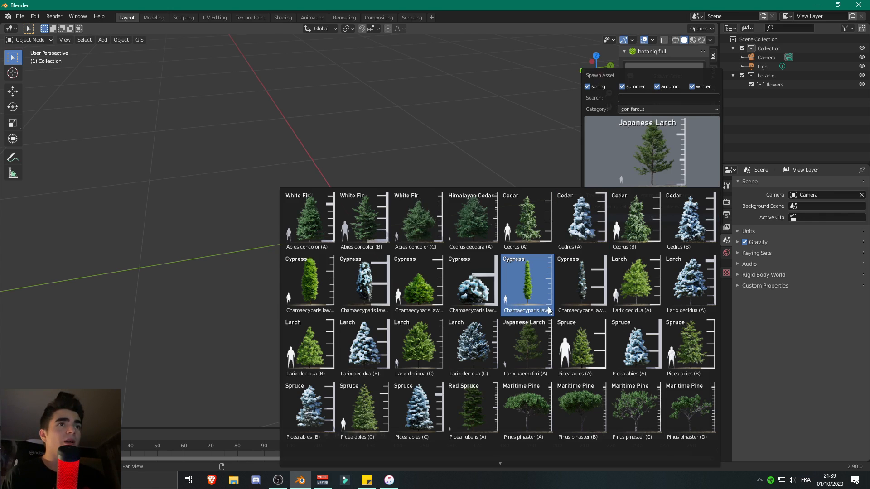
pyautogui.click(295, 210)
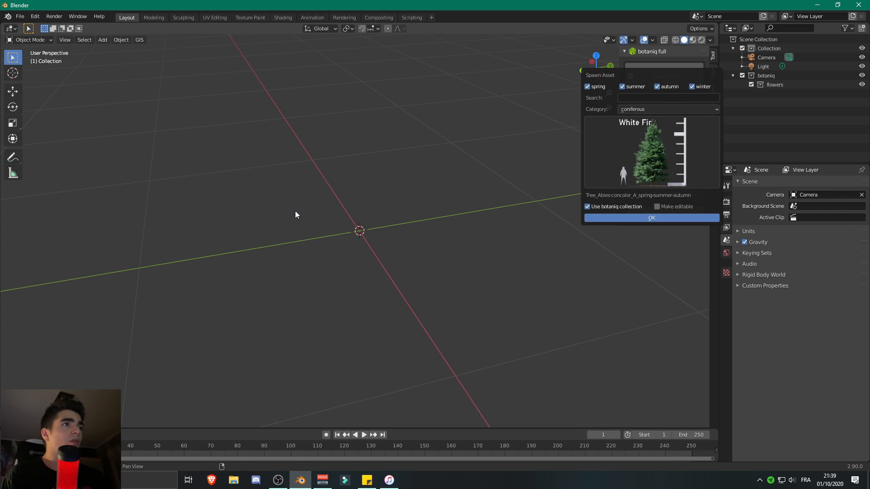
# - Spawn the chosen White Fir into the scene using the botaniq collection
pyautogui.click(640, 219)
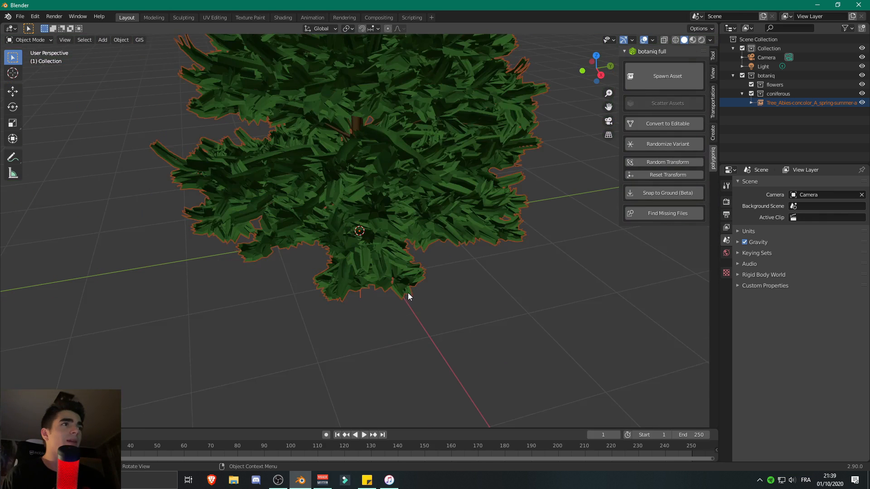
pyautogui.moveTo(412, 176); pyautogui.dragTo(424, 219, button='middle')
pyautogui.scroll(4, 389, 242)
pyautogui.scroll(-5, 389, 245)
# - Enable Ambient Occlusion, Bloom, Screen Space Reflections and Motion Blur in the Eevee render settings
pyautogui.click(726, 187)
pyautogui.click(726, 201)
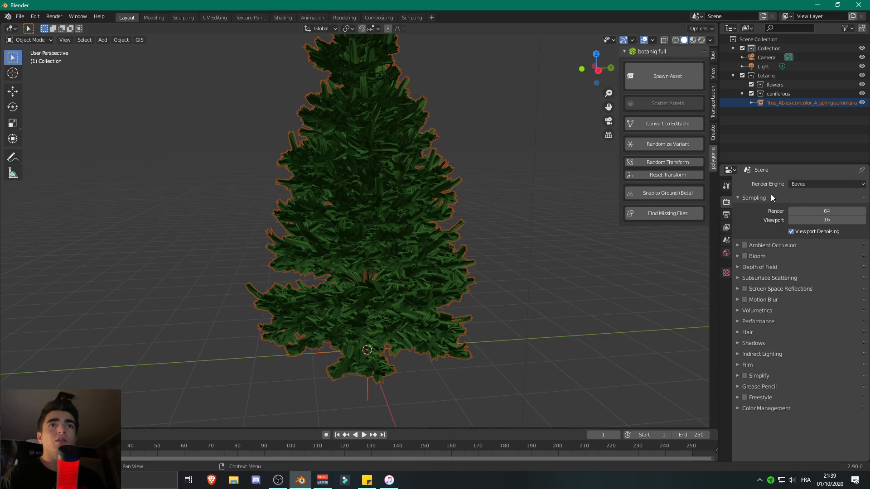
pyautogui.click(808, 184)
pyautogui.click(809, 183)
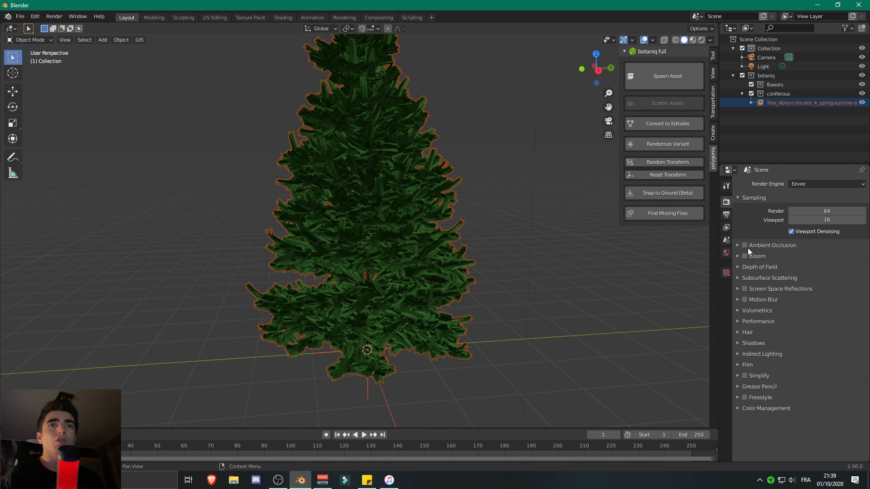
pyautogui.click(744, 299)
pyautogui.click(756, 290)
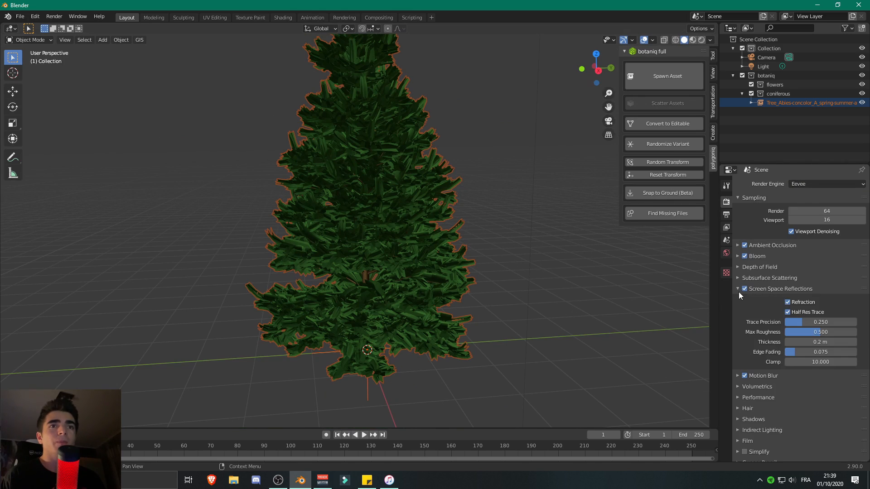
pyautogui.click(738, 291)
# - Show the viewport in rendered shading, examine the White Fir's foliage up close and select the tree
pyautogui.click(701, 40)
pyautogui.click(502, 114)
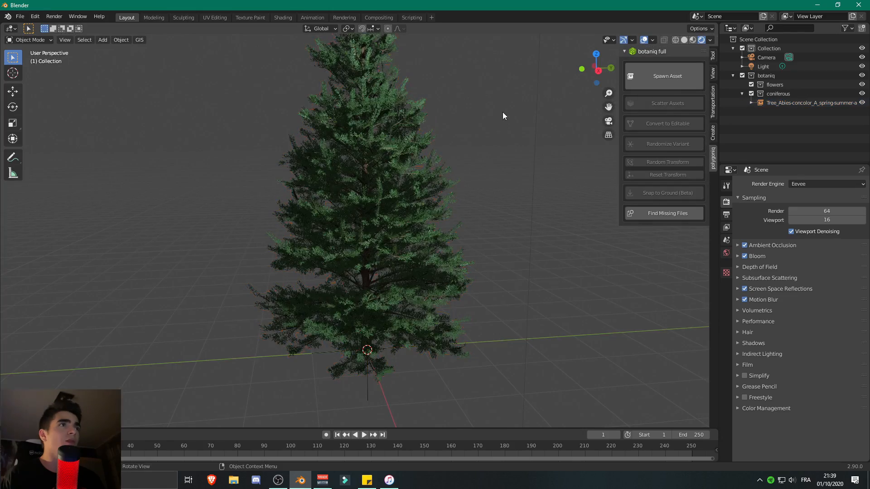
pyautogui.scroll(8, 458, 159)
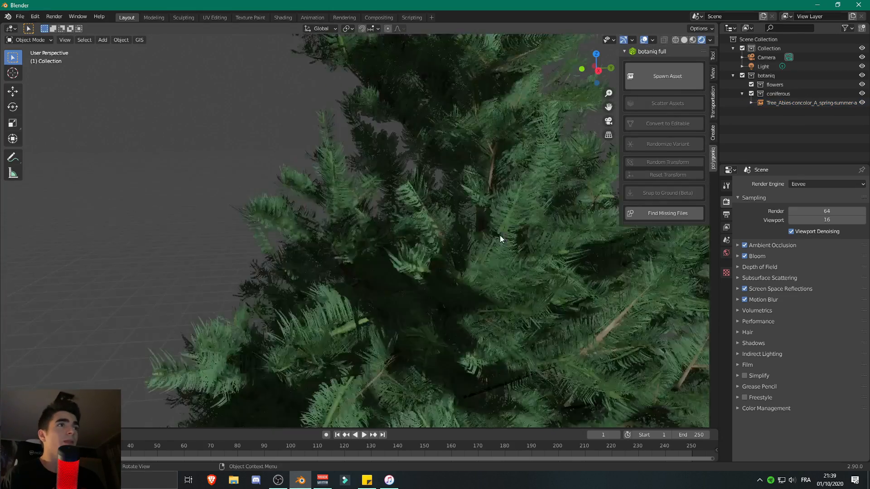
pyautogui.scroll(-3, 499, 235)
pyautogui.scroll(10, 460, 251)
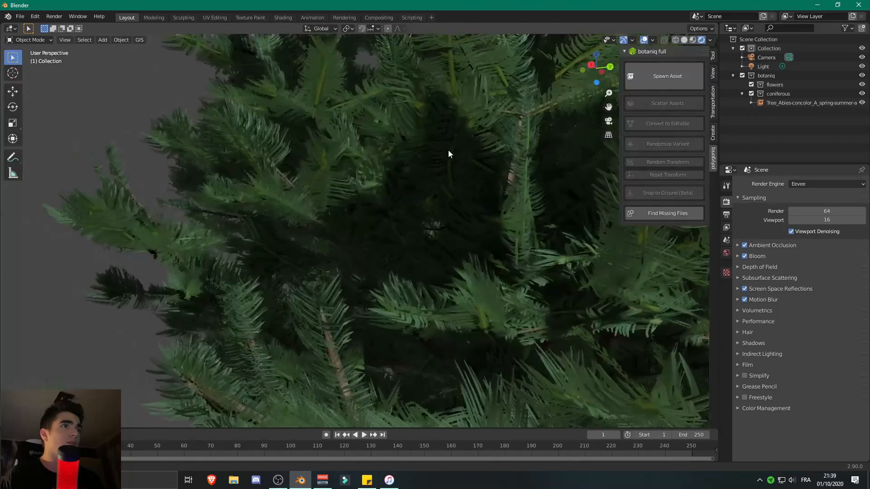
pyautogui.moveTo(449, 154); pyautogui.dragTo(387, 303, button='middle')
pyautogui.scroll(-7, 386, 303)
pyautogui.moveTo(395, 230); pyautogui.dragTo(368, 224, button='middle')
pyautogui.click(368, 224)
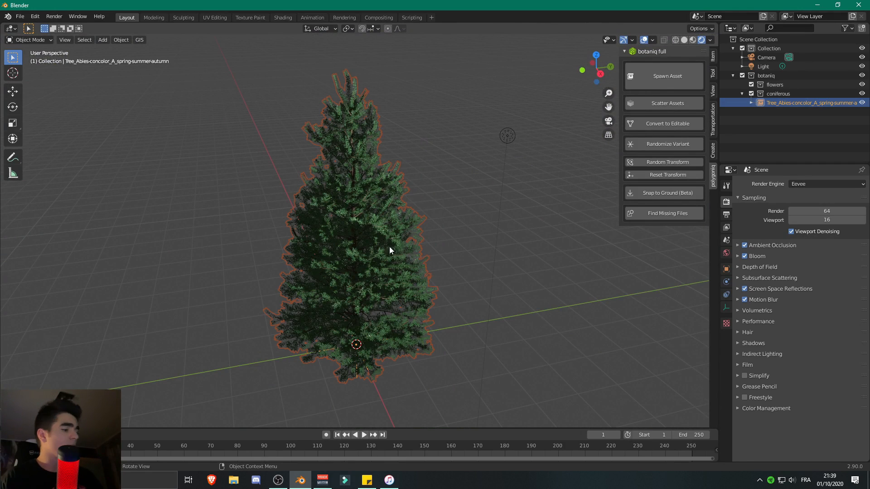
# - Add a plane at the foot of the White Fir and scale it up into a wide ground surface
pyautogui.scroll(-2, 367, 254)
pyautogui.hotkey('shift', 'a')
pyautogui.moveTo(349, 260)
pyautogui.click(390, 263)
pyautogui.press('s')
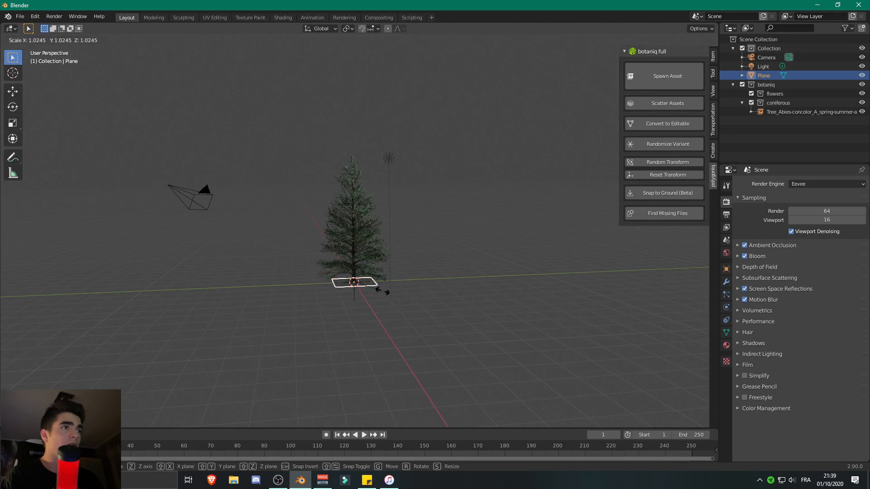
pyautogui.click(628, 318)
# - Move the White Fir to another spot over the plane and snap it to the ground
pyautogui.click(366, 241)
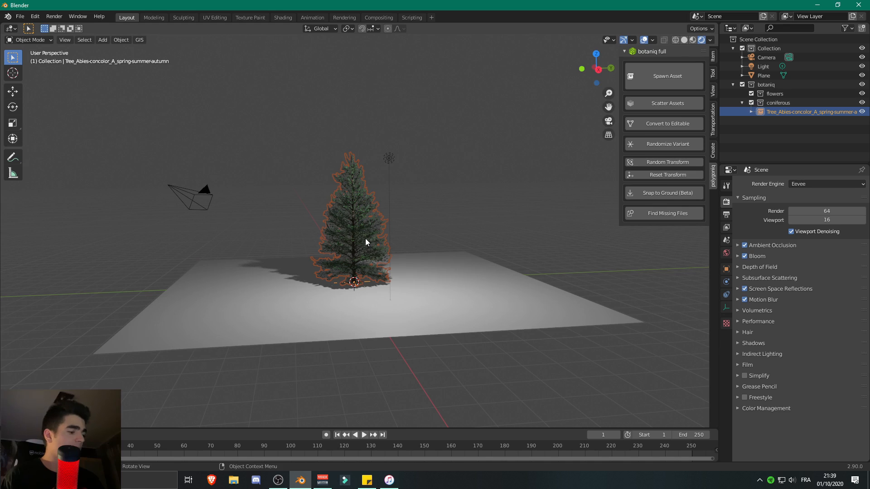
pyautogui.moveTo(366, 239); pyautogui.dragTo(382, 186)
pyautogui.moveTo(423, 136); pyautogui.dragTo(424, 157, button='middle')
pyautogui.scroll(3, 466, 152)
pyautogui.moveTo(477, 151); pyautogui.dragTo(481, 168, button='middle')
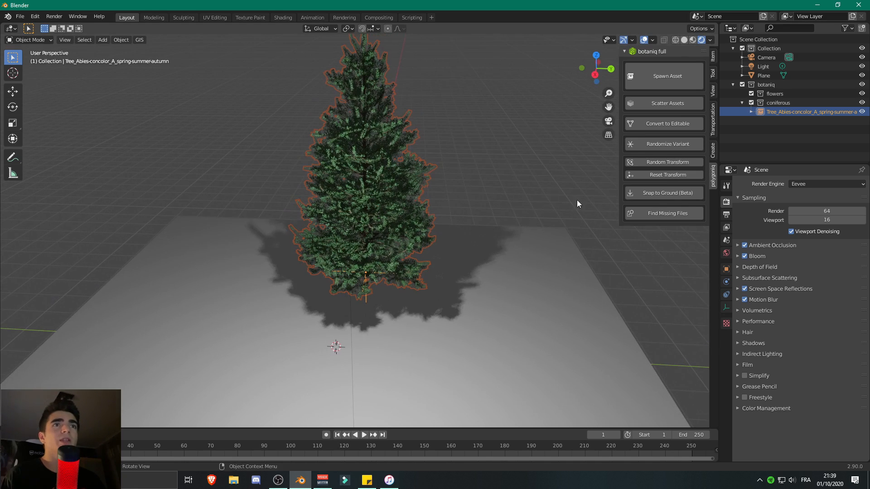
pyautogui.click(670, 193)
pyautogui.moveTo(521, 281); pyautogui.dragTo(472, 276, button='middle')
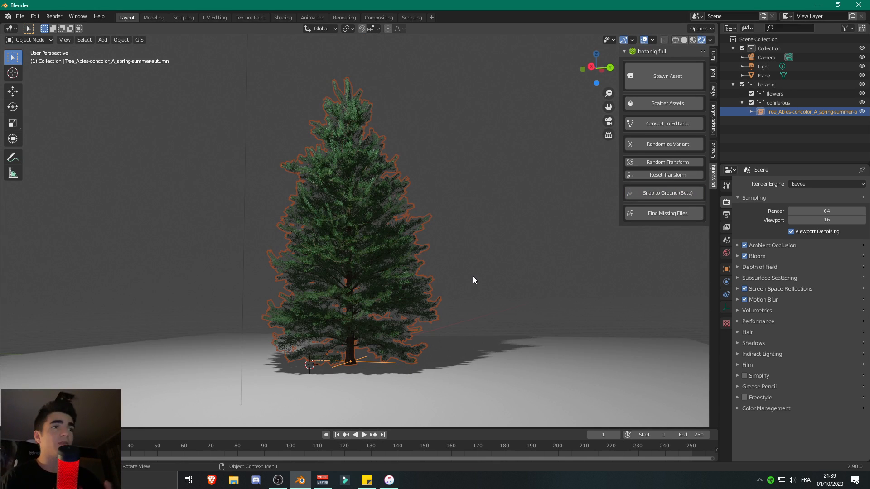
pyautogui.moveTo(473, 280); pyautogui.dragTo(500, 326, button='middle')
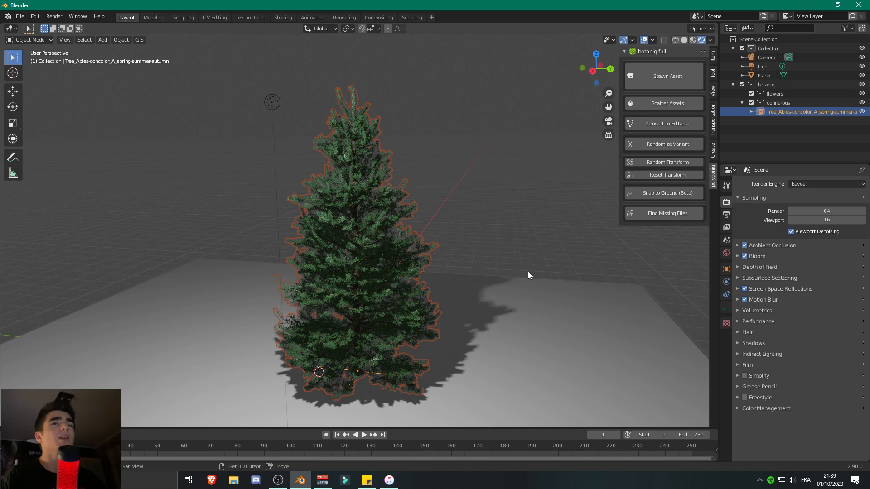
pyautogui.moveTo(528, 270); pyautogui.dragTo(507, 221, button='middle')
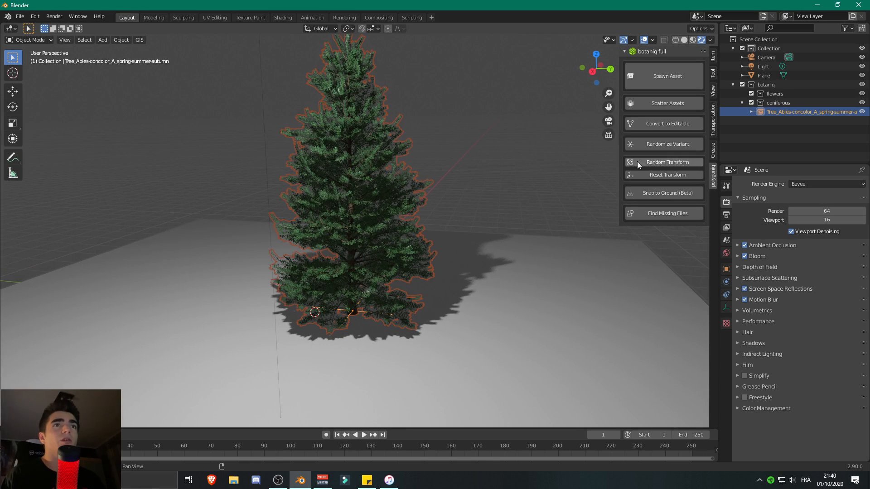
# - Apply Random Transform to the White Fir several times and reset its transform
pyautogui.click(665, 161)
pyautogui.click(665, 162)
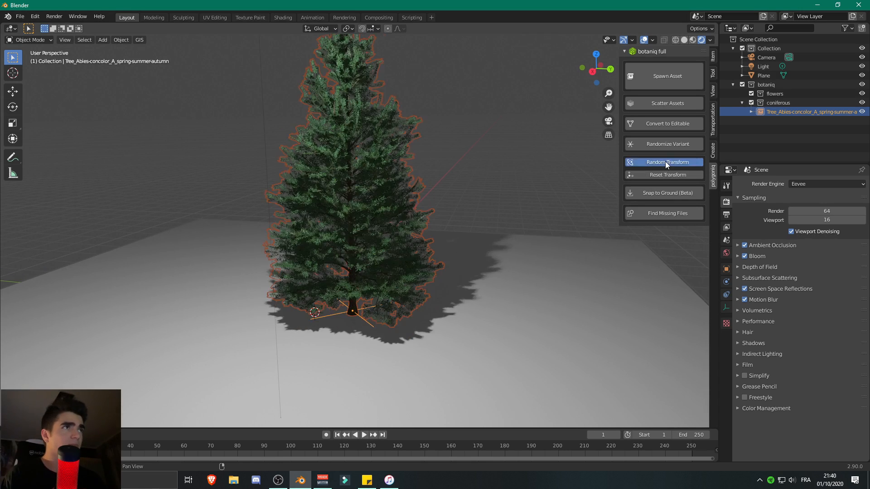
pyautogui.click(665, 162)
pyautogui.click(665, 162)
pyautogui.click(665, 162)
pyautogui.click(665, 161)
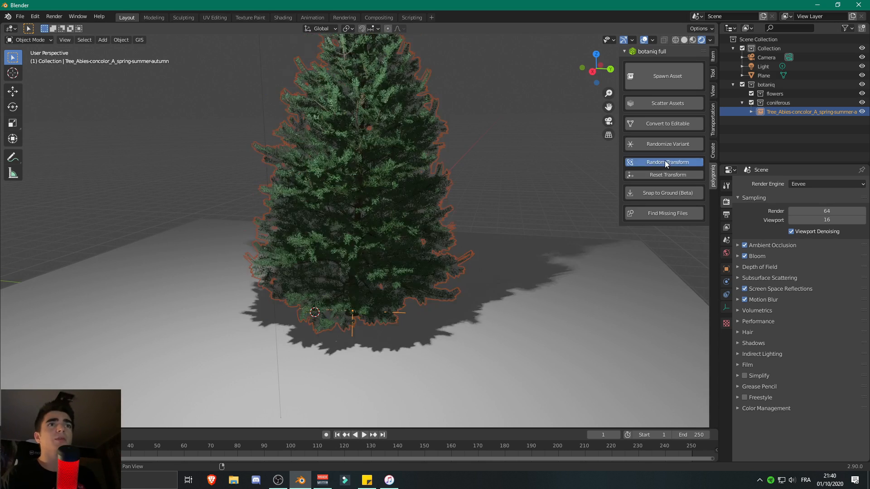
pyautogui.click(665, 163)
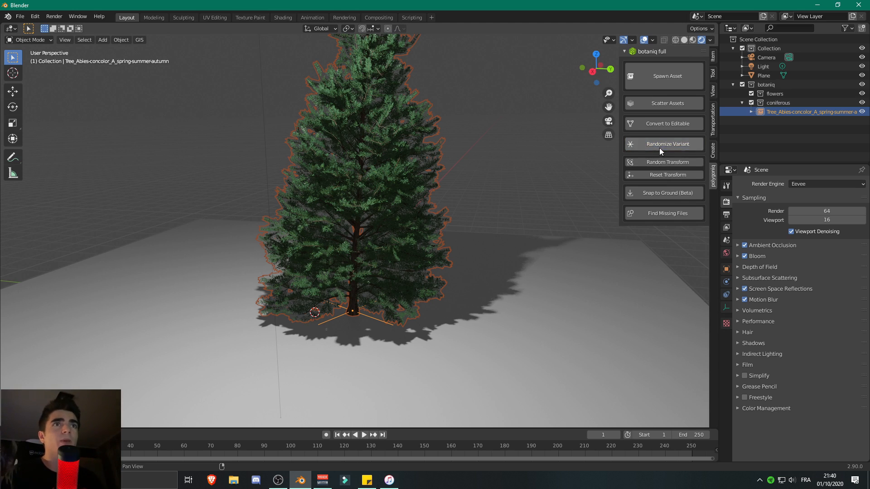
pyautogui.click(662, 176)
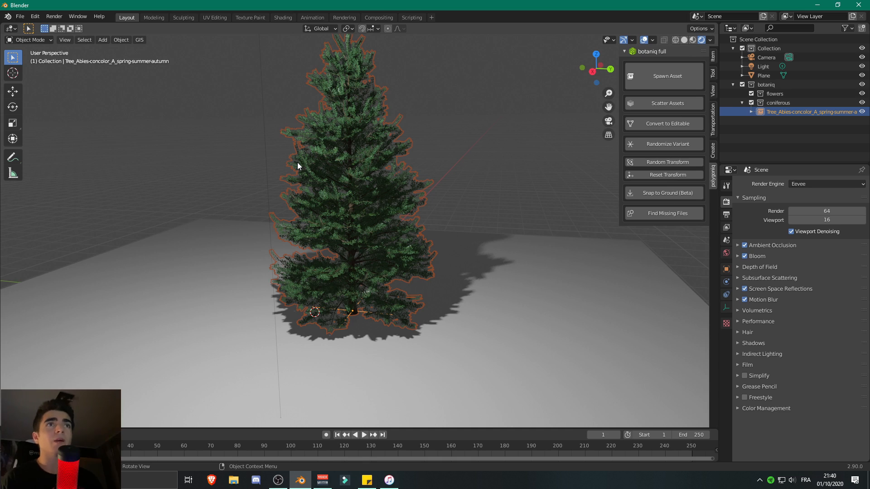
# - Convert the White Fir to an editable mesh and select it
pyautogui.click(658, 123)
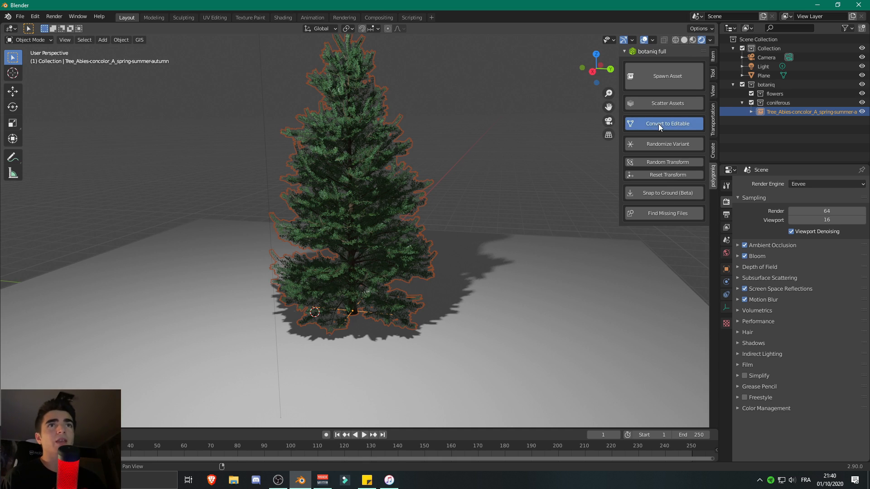
pyautogui.click(499, 163)
pyautogui.click(365, 182)
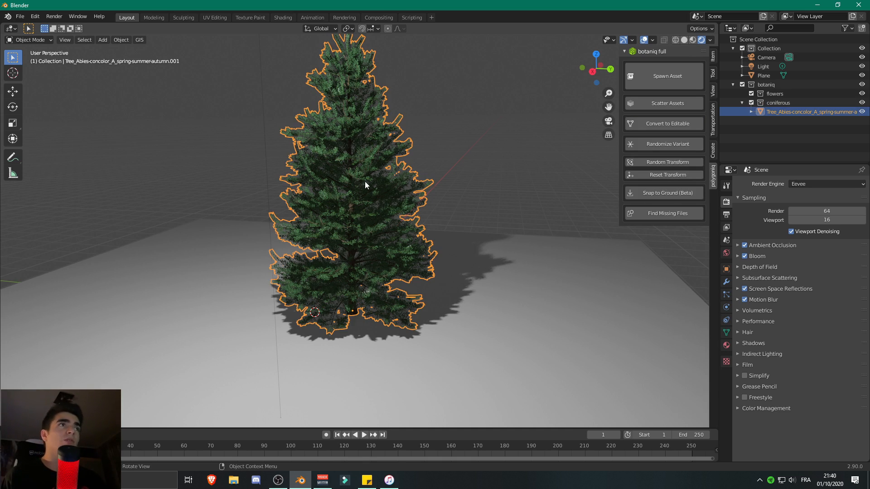
# - Examine the White Fir's branch and needle geometry in Edit Mode and return to Object Mode
pyautogui.click(30, 41)
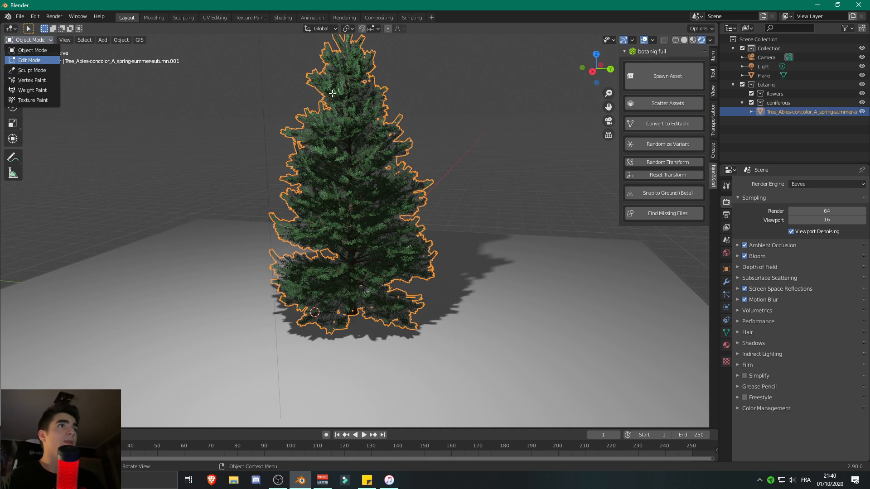
pyautogui.click(32, 60)
pyautogui.scroll(10, 444, 172)
pyautogui.moveTo(445, 172); pyautogui.dragTo(473, 185, button='middle')
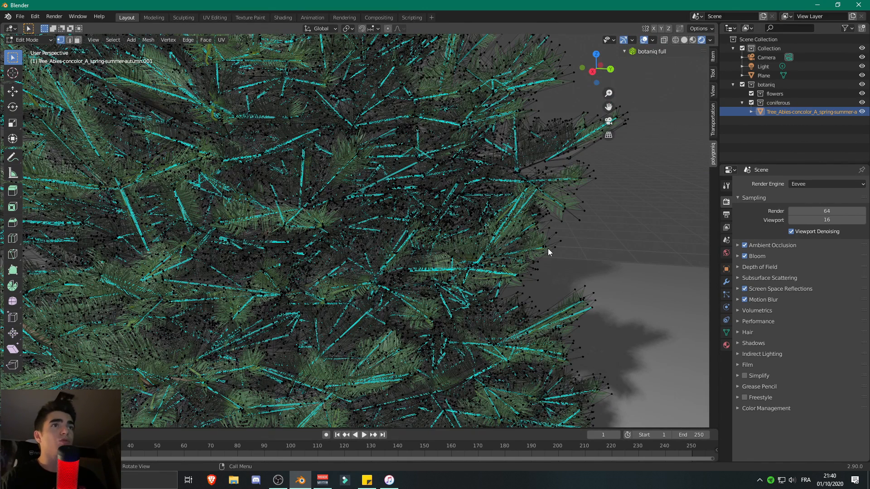
pyautogui.press('Tab')
pyautogui.scroll(-4, 420, 216)
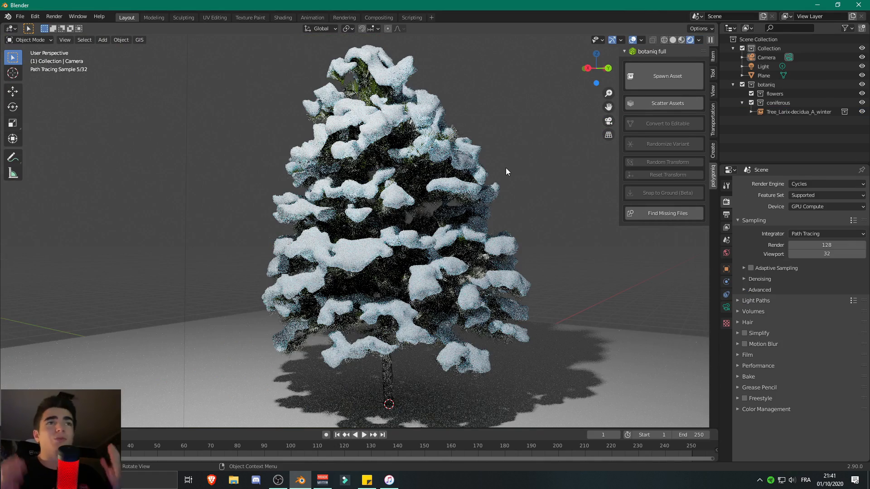
# - Replace the snow-covered Larch with the green Larch, Larix decidua (C), from the coniferous category
pyautogui.click(349, 145)
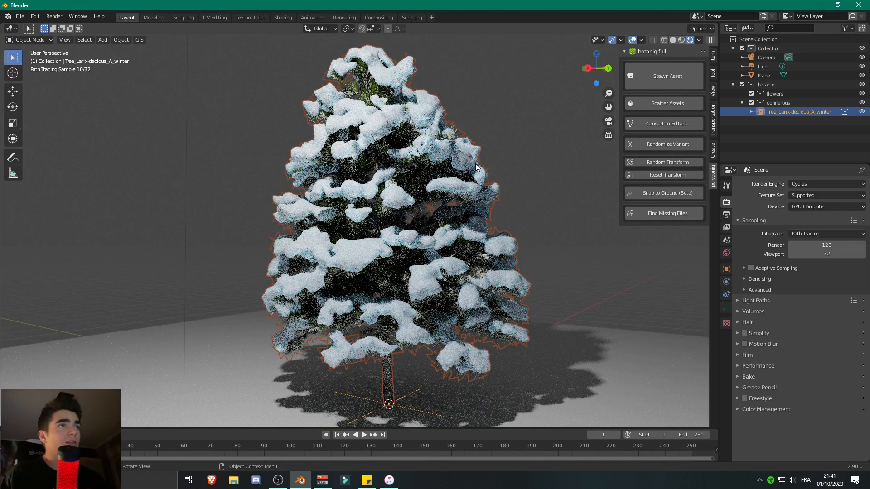
pyautogui.press('Delete')
pyautogui.click(667, 76)
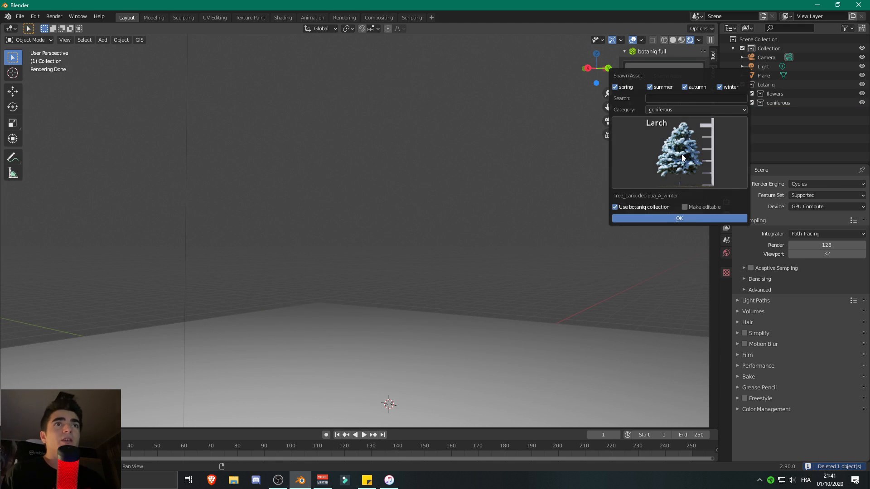
pyautogui.click(682, 154)
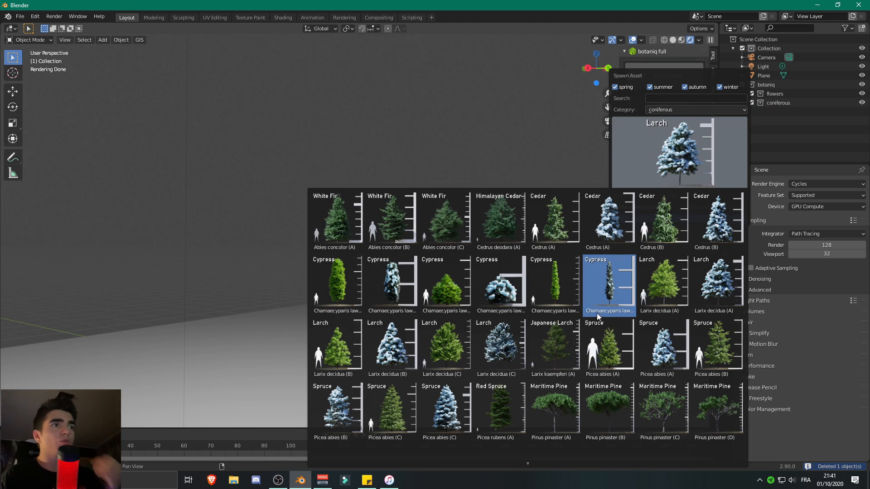
pyautogui.click(457, 359)
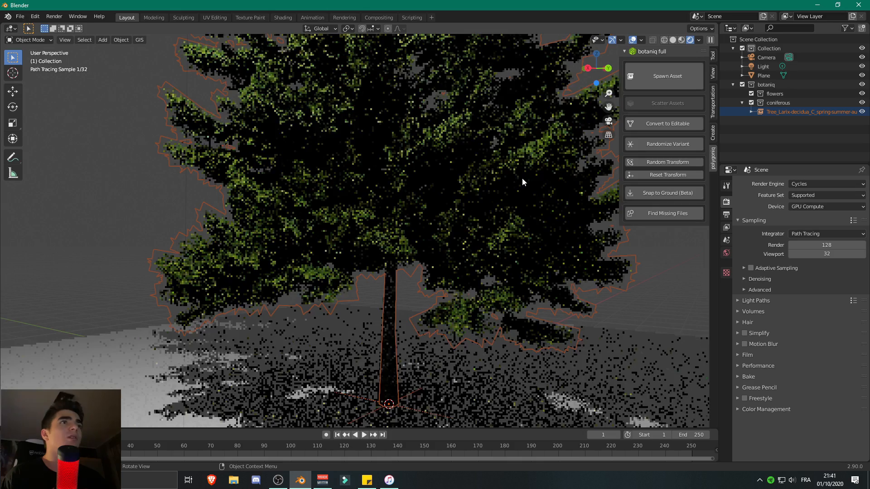
pyautogui.scroll(-3, 470, 274)
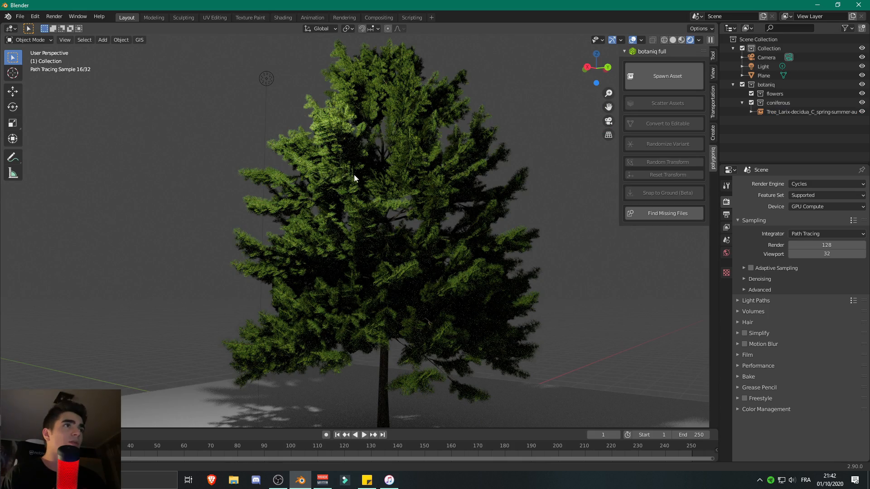
pyautogui.moveTo(354, 175); pyautogui.dragTo(388, 173, button='middle')
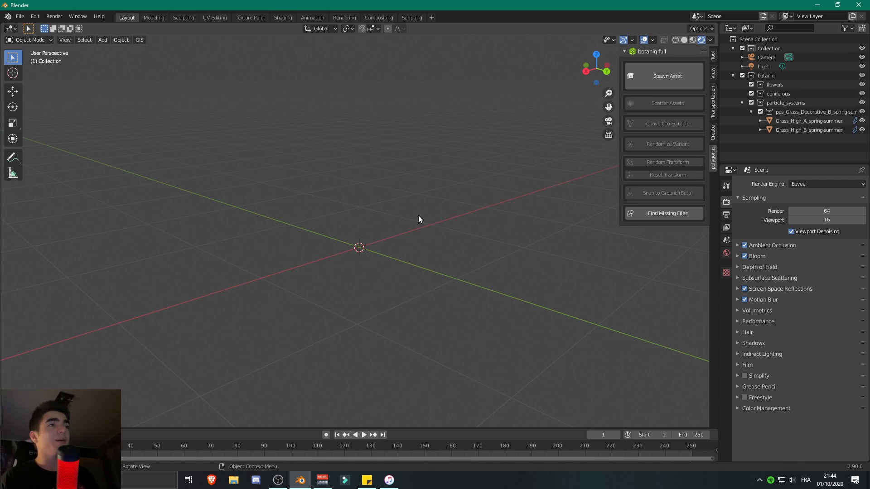
# - Add a Landscape mesh at the origin and scale it up about 11 times
pyautogui.hotkey('shift', 'a')
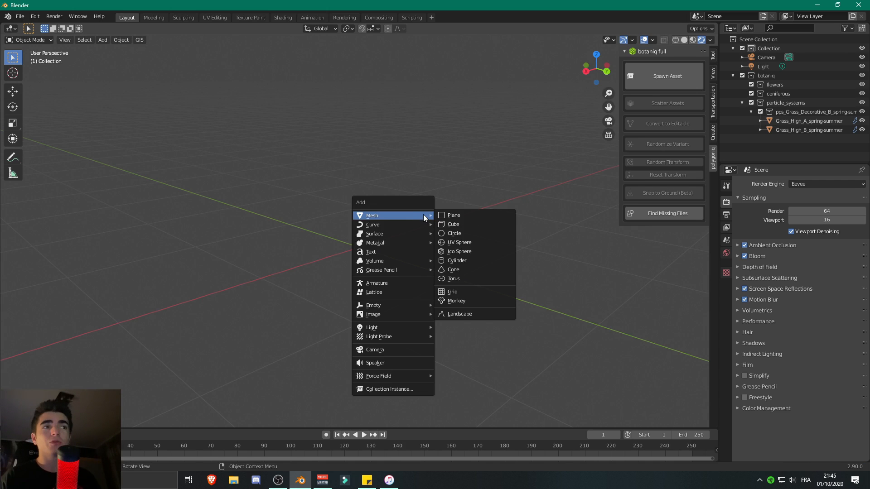
pyautogui.click(469, 314)
pyautogui.scroll(-9, 299, 311)
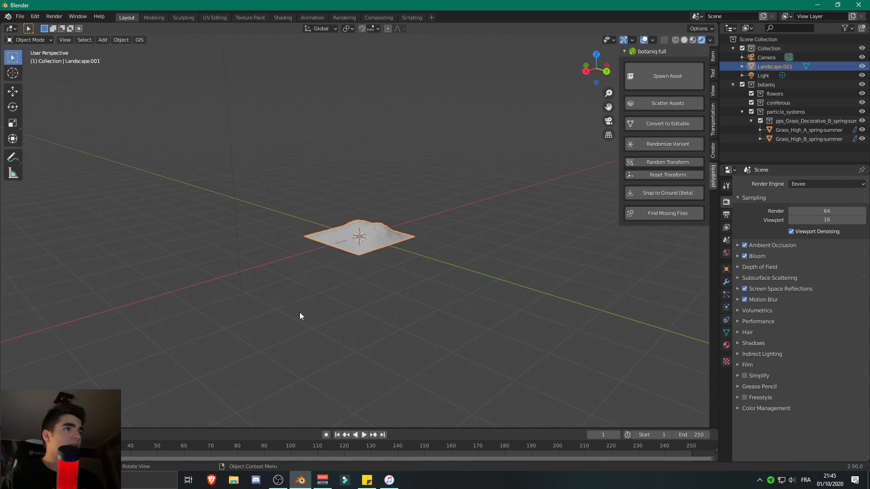
pyautogui.press('s')
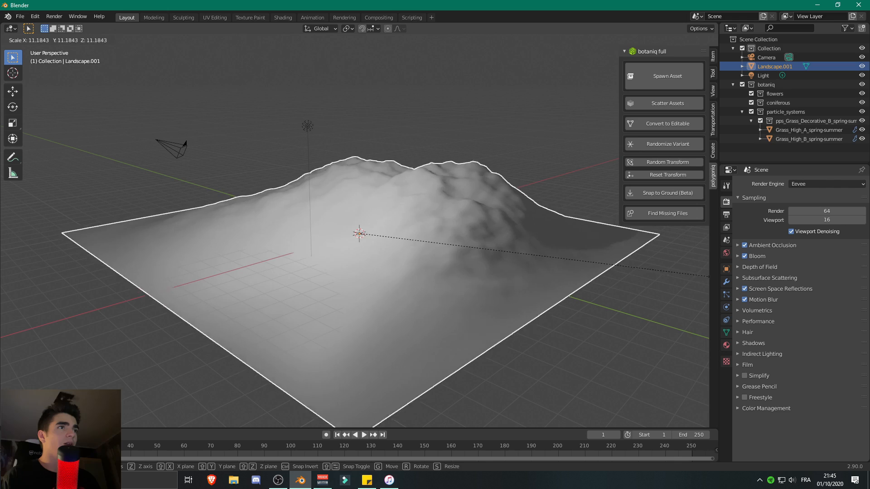
pyautogui.click(582, 214)
pyautogui.scroll(3, 566, 194)
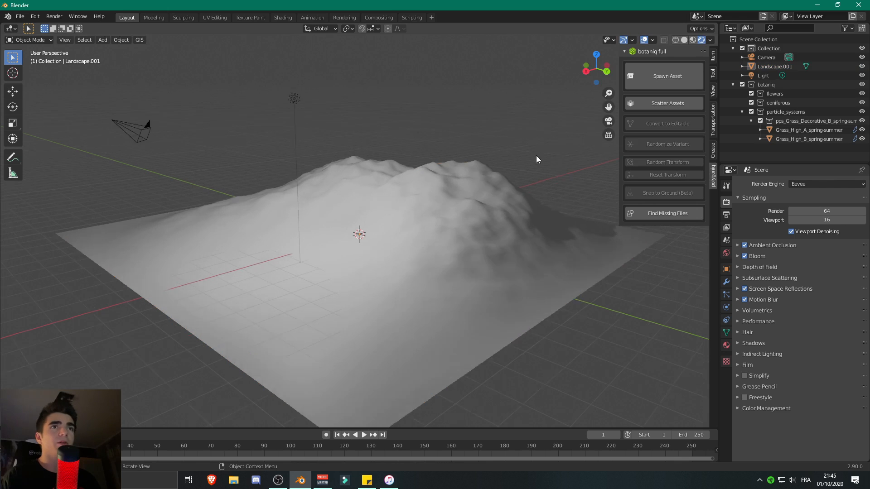
# - Scatter the botaniq grass preset With flowers (B) on Landscape.001
pyautogui.click(643, 103)
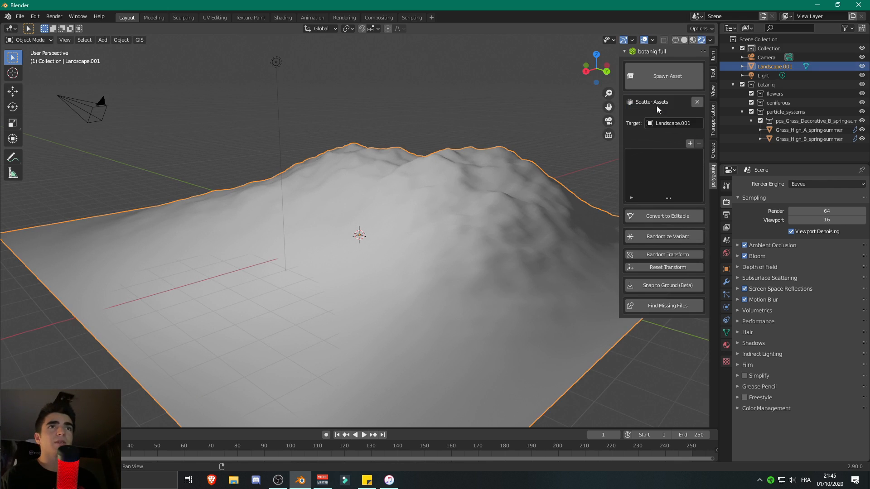
pyautogui.click(691, 122)
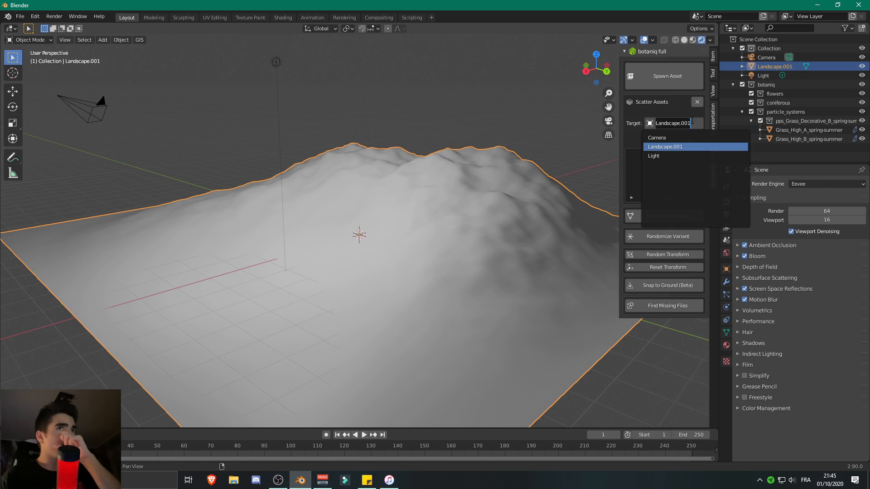
pyautogui.click(677, 147)
pyautogui.click(689, 144)
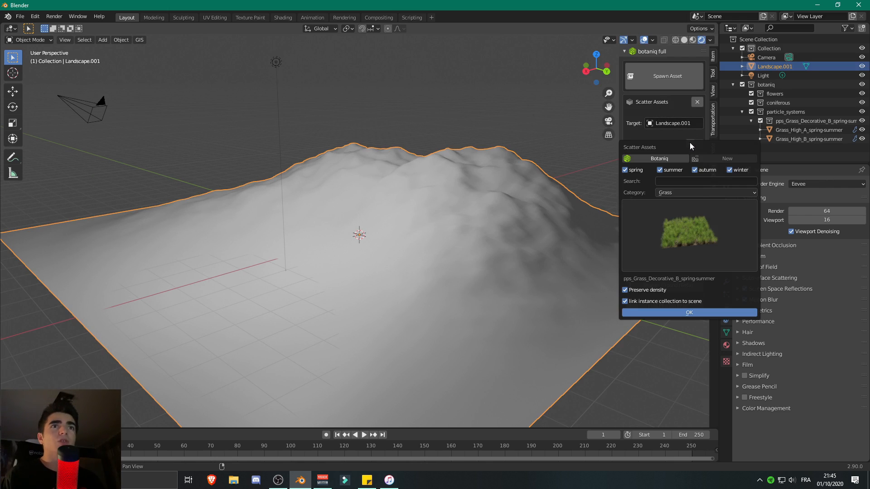
pyautogui.click(673, 230)
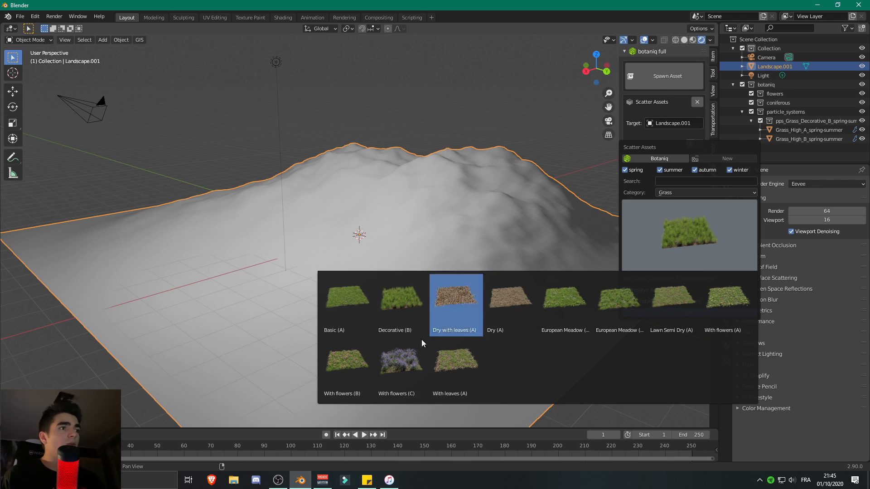
pyautogui.click(346, 365)
pyautogui.click(688, 313)
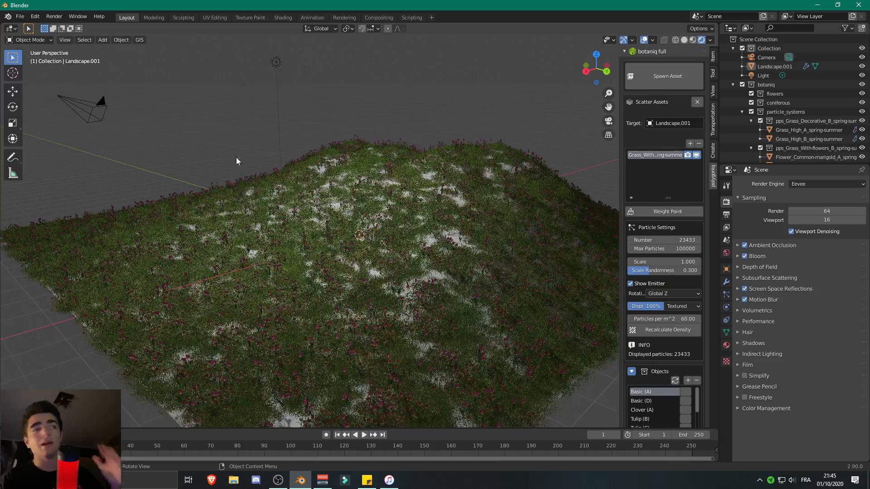
# - Examine the grass and flowers scattered across the landscape, both up close and as a whole
pyautogui.scroll(4, 245, 213)
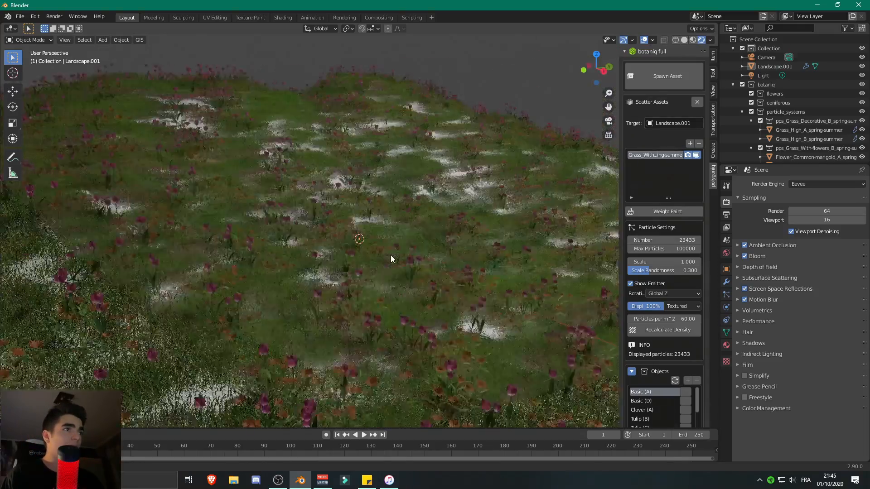
pyautogui.scroll(5, 390, 255)
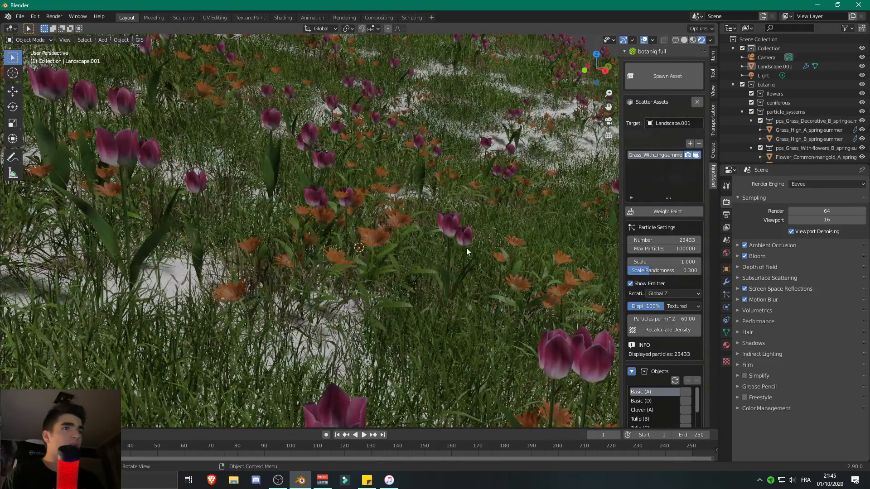
pyautogui.moveTo(466, 247); pyautogui.dragTo(338, 252, button='middle')
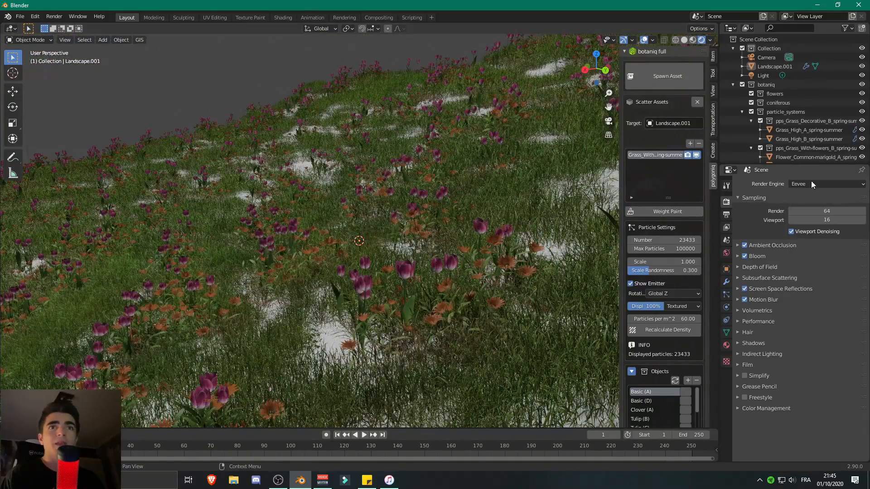
pyautogui.scroll(-5, 574, 188)
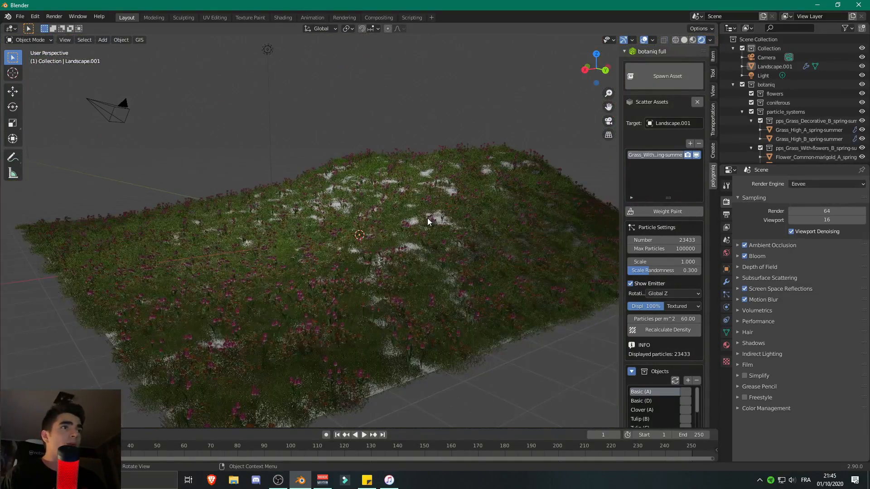
# - Apply the materialiq grass material from the 9 Natural Ground category to the landscape
pyautogui.click(434, 219)
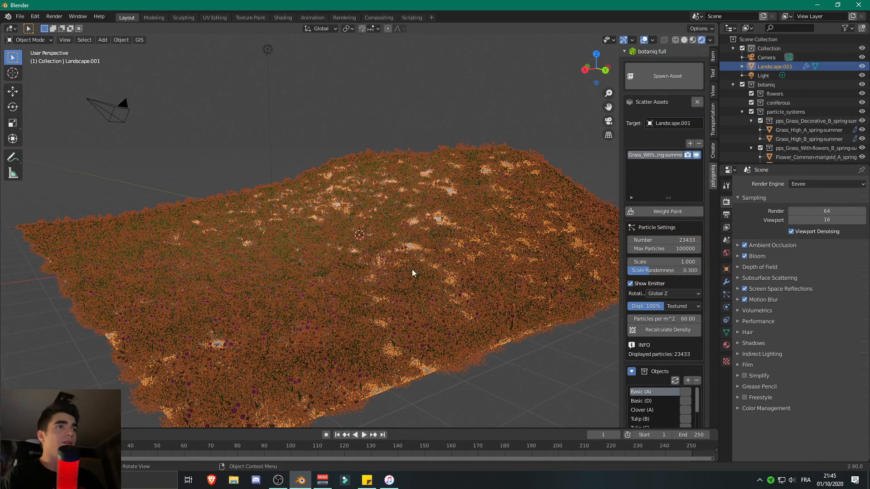
pyautogui.moveTo(404, 212); pyautogui.dragTo(404, 213, button='middle')
pyautogui.moveTo(470, 208); pyautogui.dragTo(434, 248, button='middle')
pyautogui.scroll(5, 433, 247)
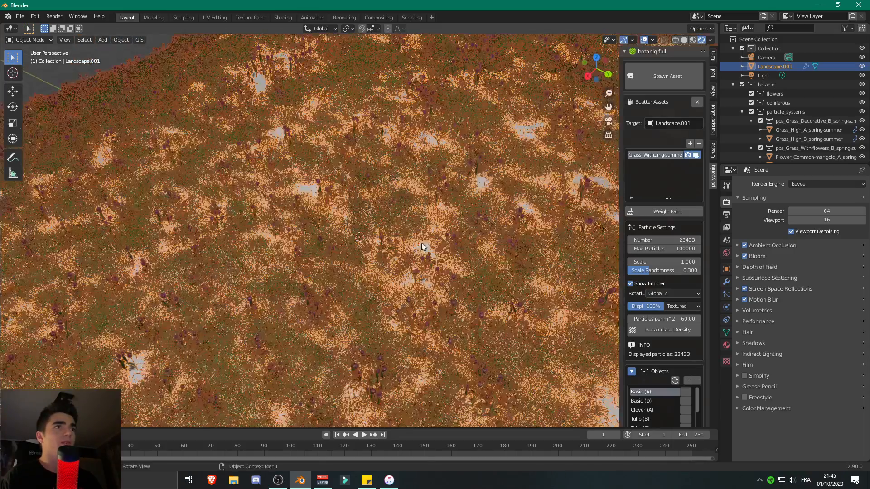
pyautogui.moveTo(399, 221); pyautogui.dragTo(406, 183, button='middle')
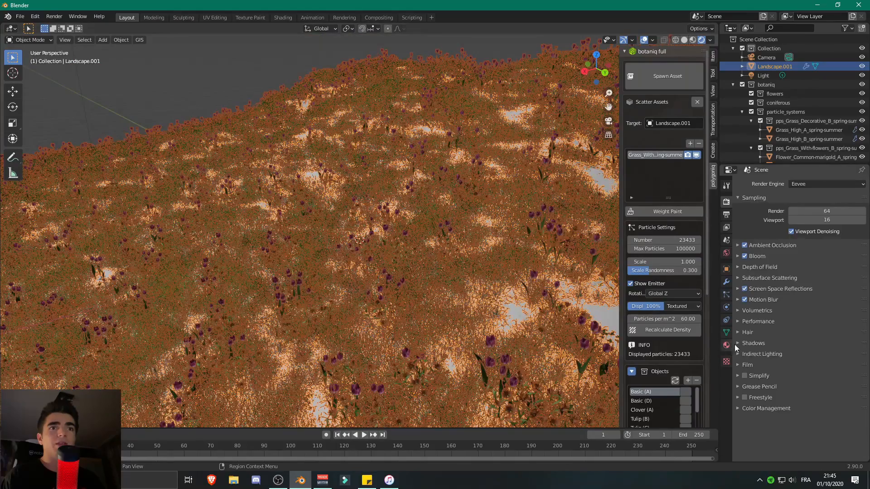
pyautogui.click(726, 345)
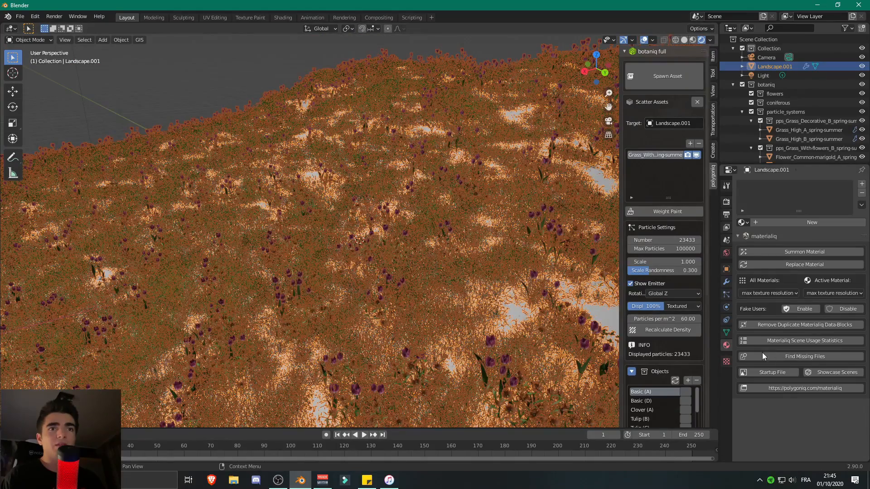
pyautogui.click(781, 251)
pyautogui.click(779, 268)
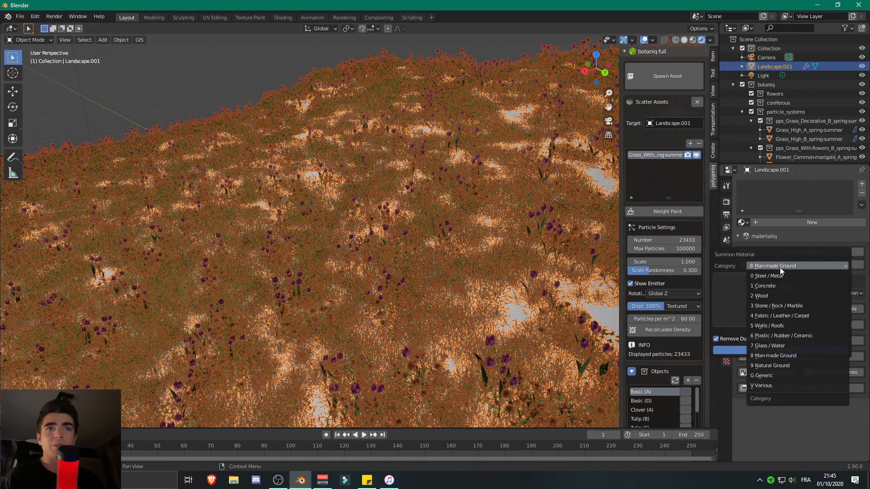
pyautogui.click(779, 268)
pyautogui.click(778, 287)
pyautogui.click(779, 284)
pyautogui.click(778, 268)
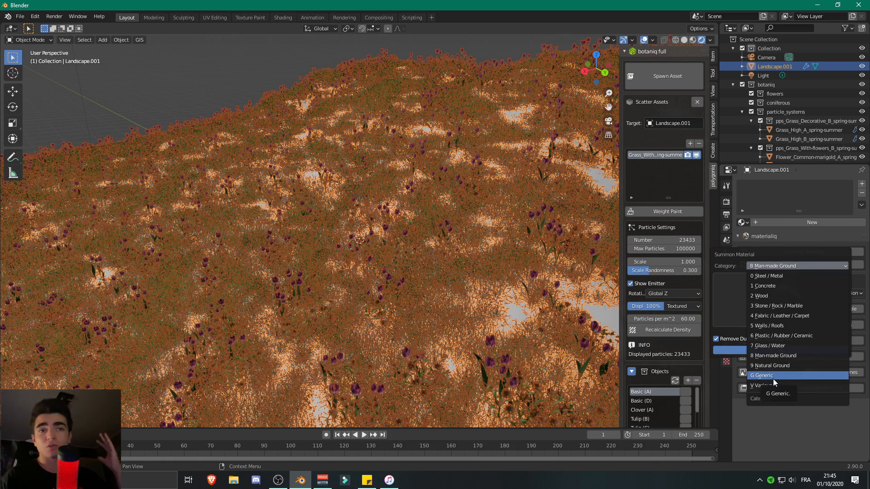
pyautogui.click(769, 366)
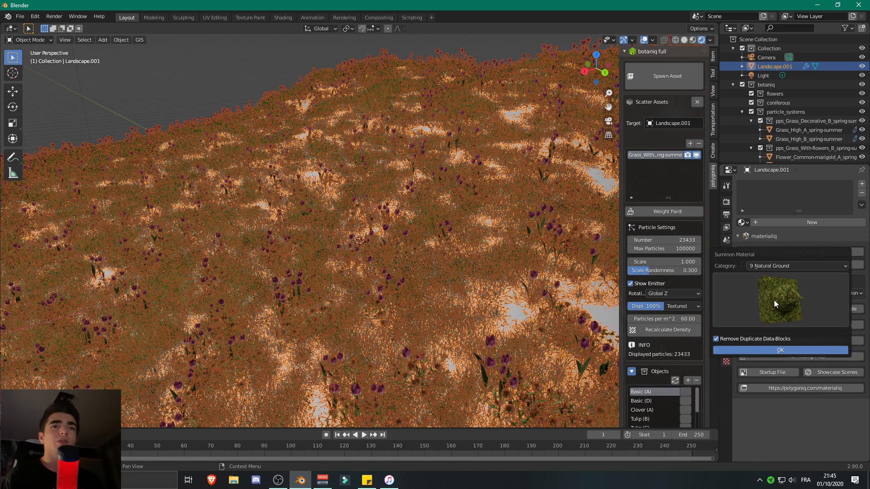
pyautogui.click(762, 349)
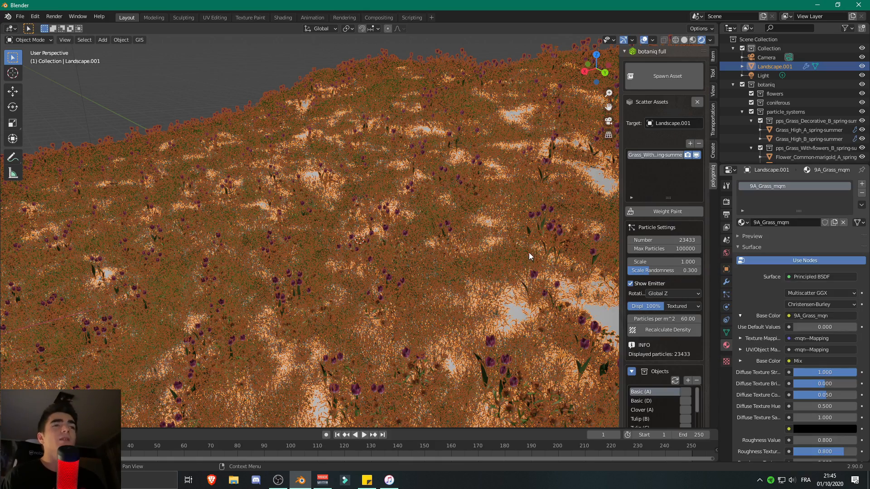
# - Select the light above the flower-covered landscape
pyautogui.scroll(-4, 514, 274)
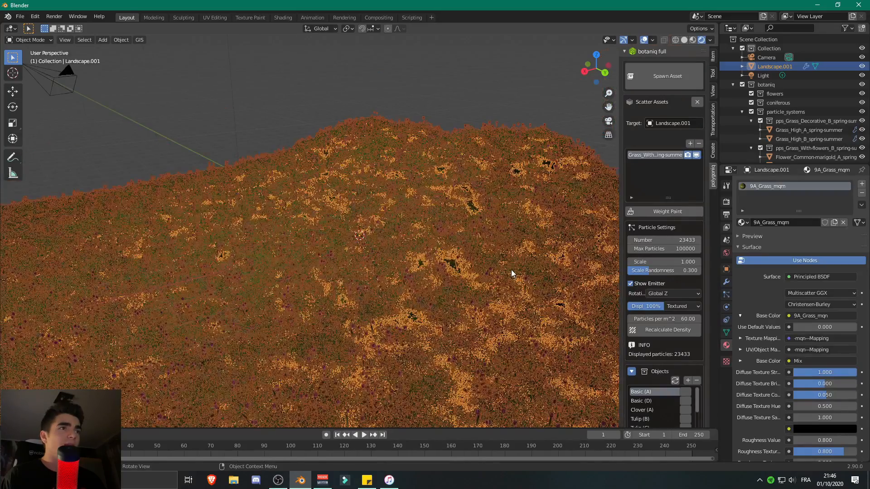
pyautogui.scroll(4, 511, 273)
pyautogui.click(218, 73)
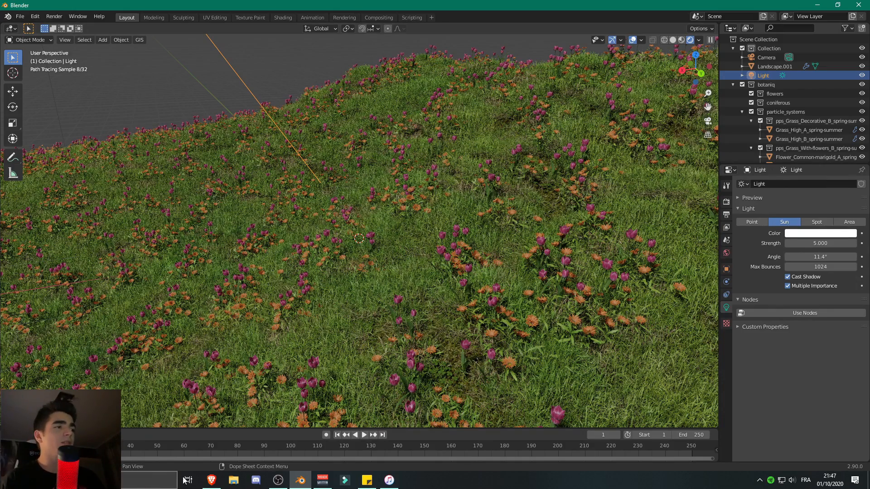
# - Switch to the botaniq product page on BlenderMarket in the web browser and choose the $69 botaniq full version
pyautogui.hotkey('alt', 'Tab')
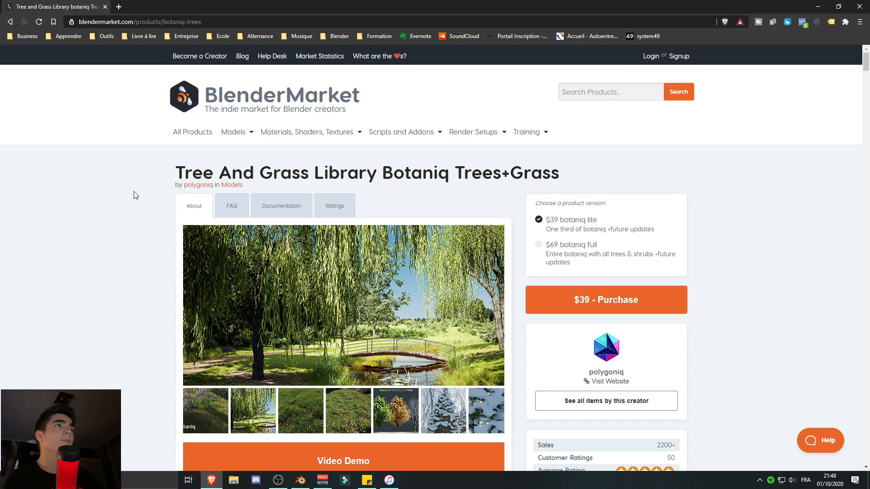
pyautogui.scroll(-1, 110, 200)
pyautogui.scroll(1, 111, 204)
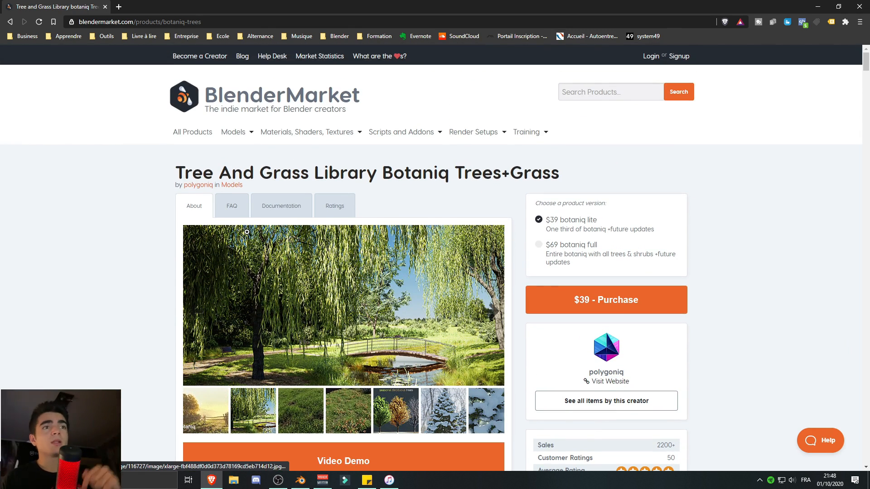
pyautogui.scroll(-1, 244, 230)
pyautogui.scroll(1, 242, 226)
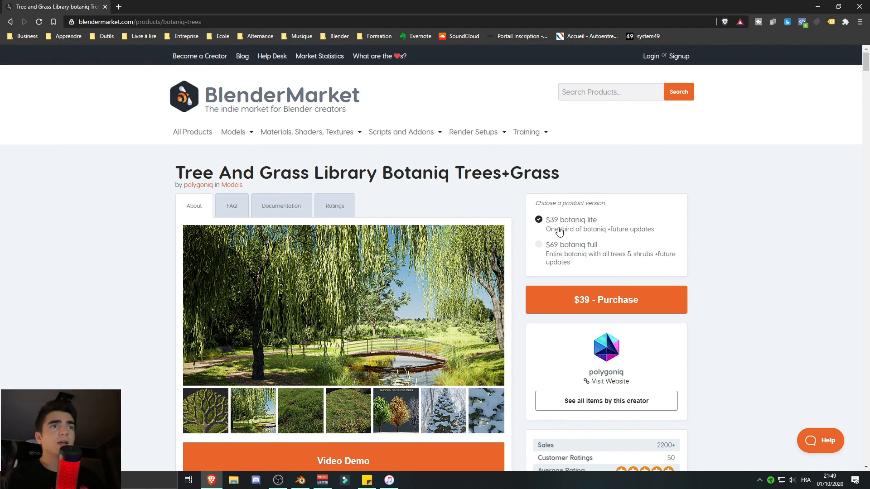
pyautogui.scroll(-4, 453, 281)
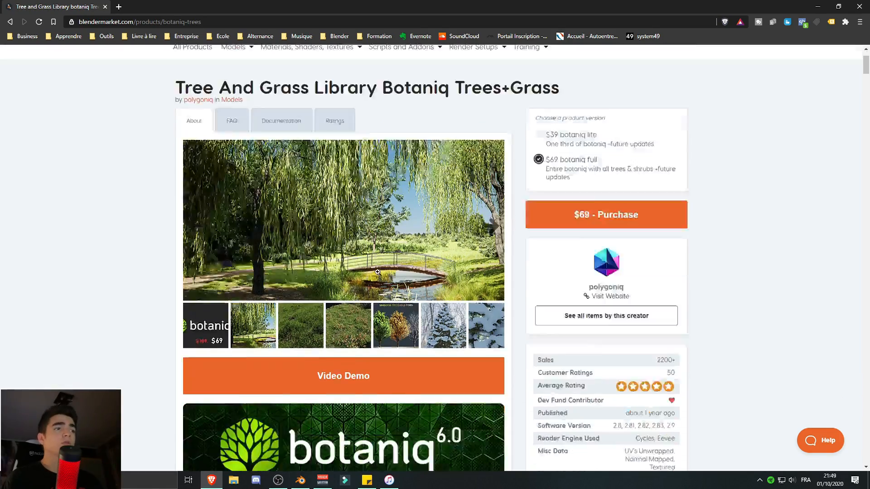
# - Review the botaniq 6.0 banner comparing the full and lite versions, and the introductory text below it
pyautogui.scroll(-4, 335, 294)
pyautogui.scroll(-5, 329, 291)
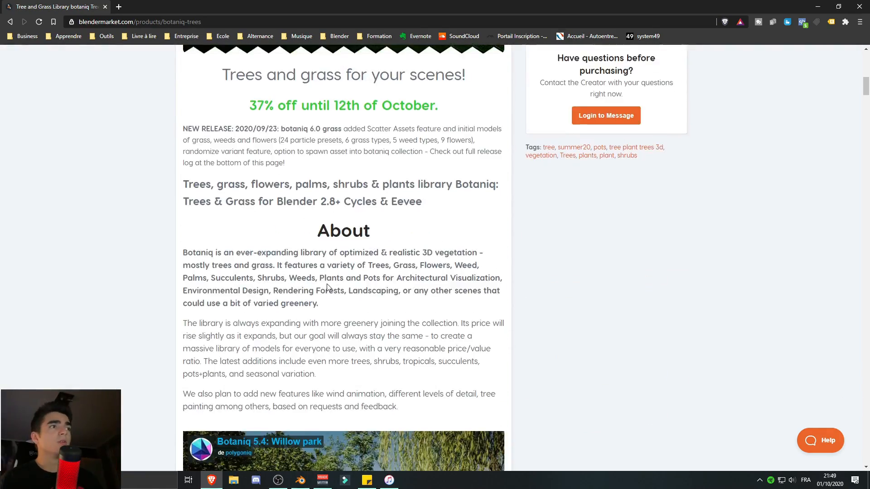
pyautogui.scroll(7, 327, 283)
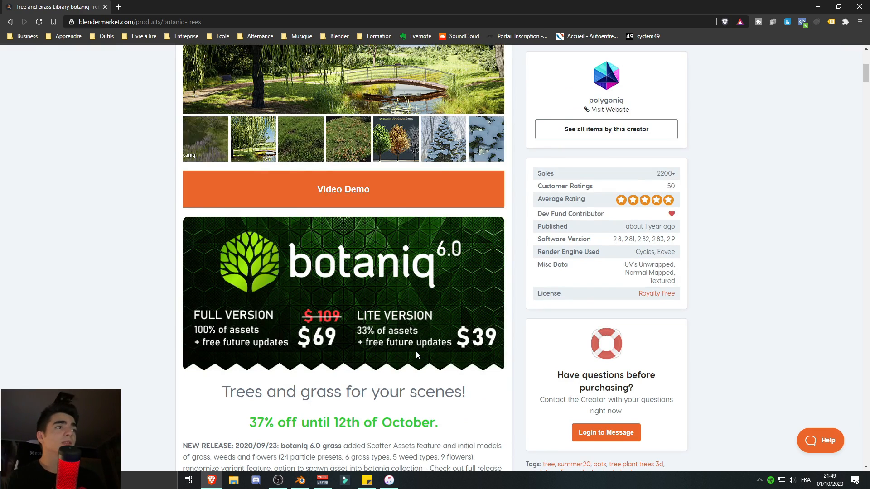
pyautogui.scroll(-2, 364, 301)
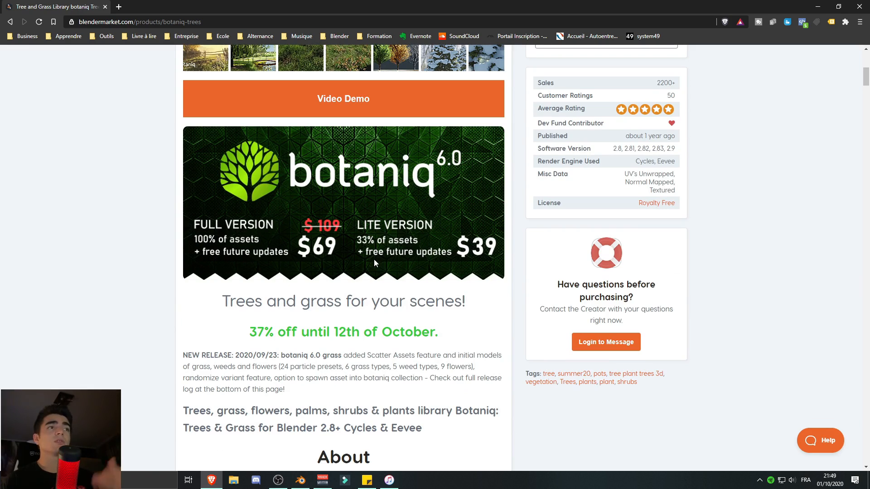
pyautogui.scroll(-2, 374, 261)
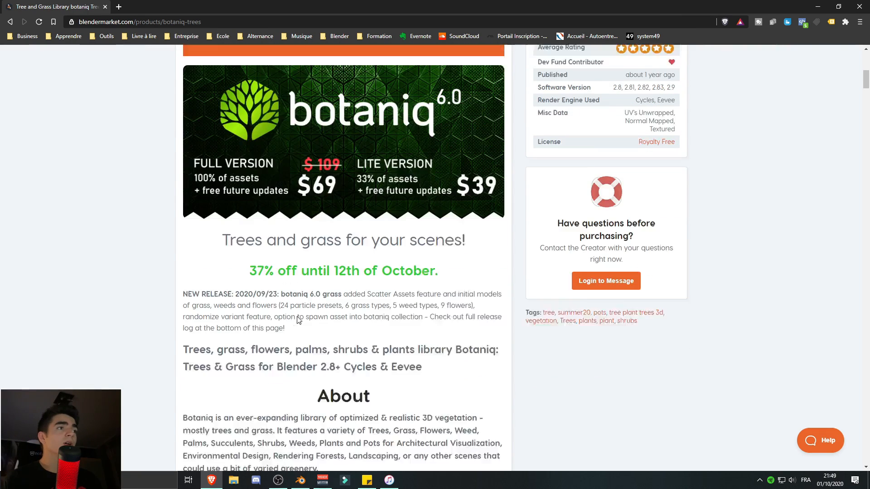
# - Highlight the discount line "37% off until 12th of October." on the product page, then clear the selection
pyautogui.moveTo(258, 238); pyautogui.dragTo(475, 245)
pyautogui.click(466, 255)
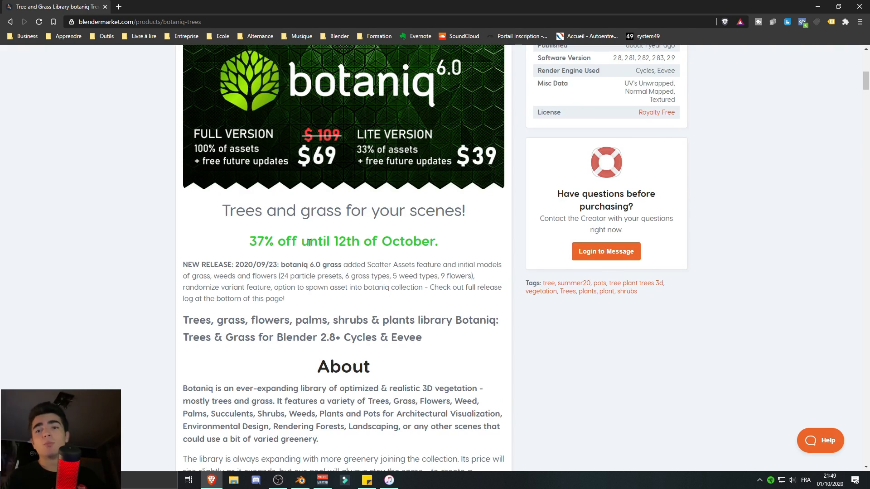
pyautogui.moveTo(248, 244); pyautogui.dragTo(460, 239)
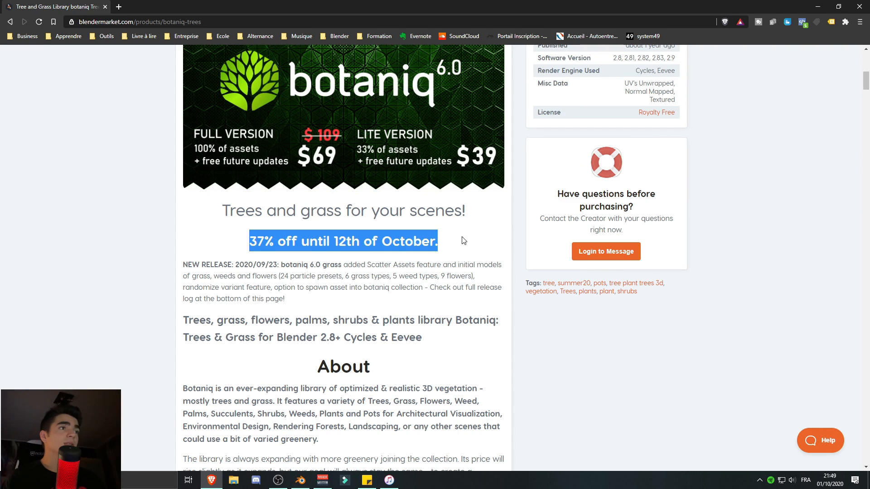
pyautogui.click(463, 240)
pyautogui.moveTo(249, 241); pyautogui.dragTo(480, 241)
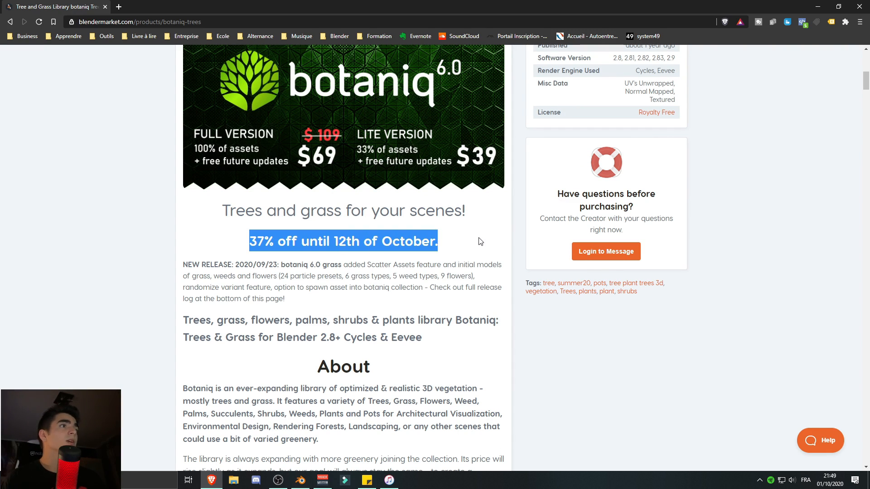
pyautogui.click(480, 242)
# - Read through the product page's release note, About section and feature descriptions, including Scatter Assets and Snap to ground
pyautogui.scroll(5, 420, 369)
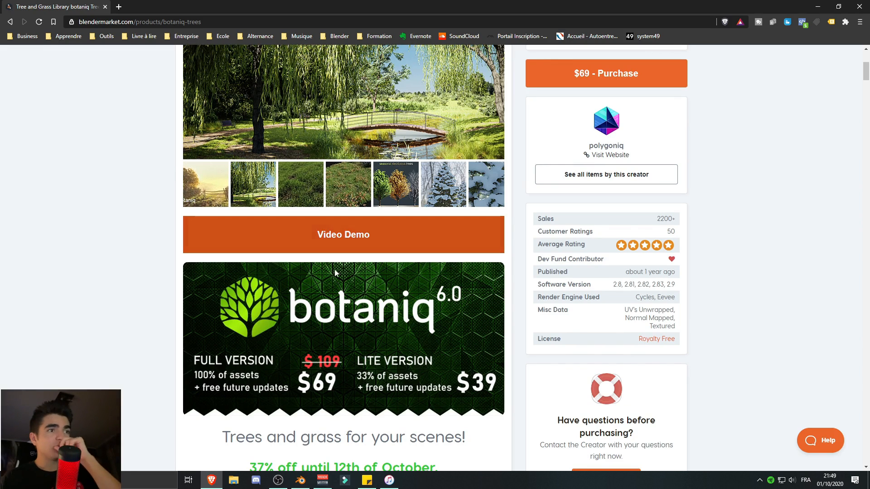
pyautogui.scroll(-4, 393, 307)
pyautogui.scroll(4, 393, 304)
pyautogui.scroll(-7, 397, 306)
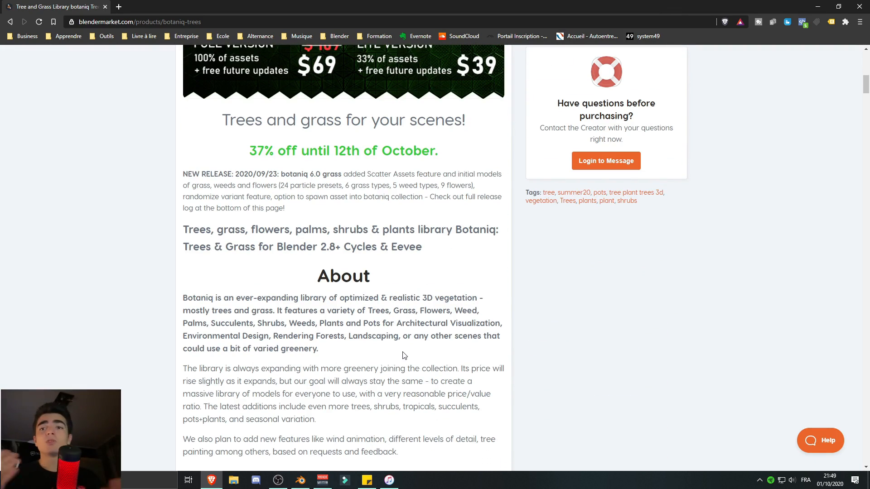
pyautogui.scroll(2, 389, 321)
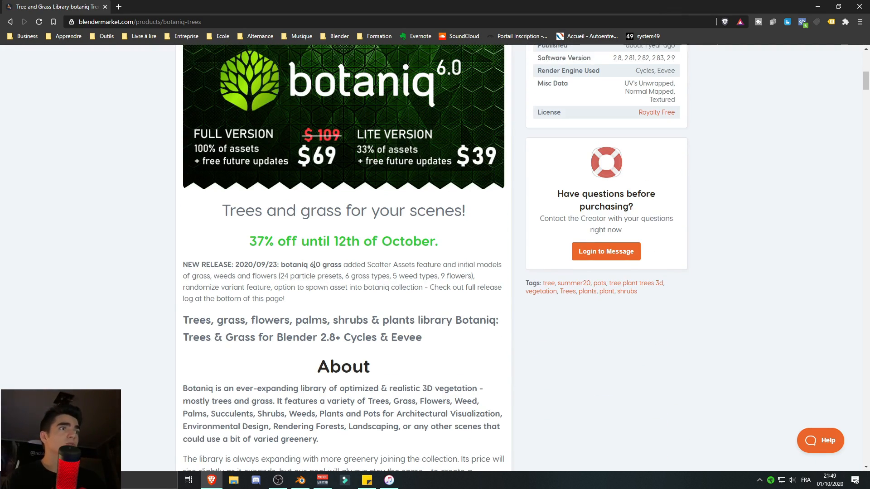
pyautogui.click(352, 265)
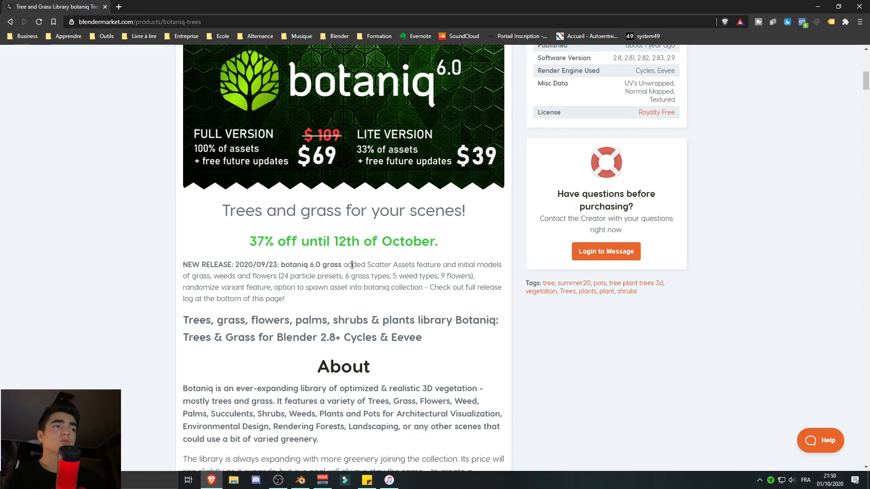
pyautogui.scroll(-20, 324, 258)
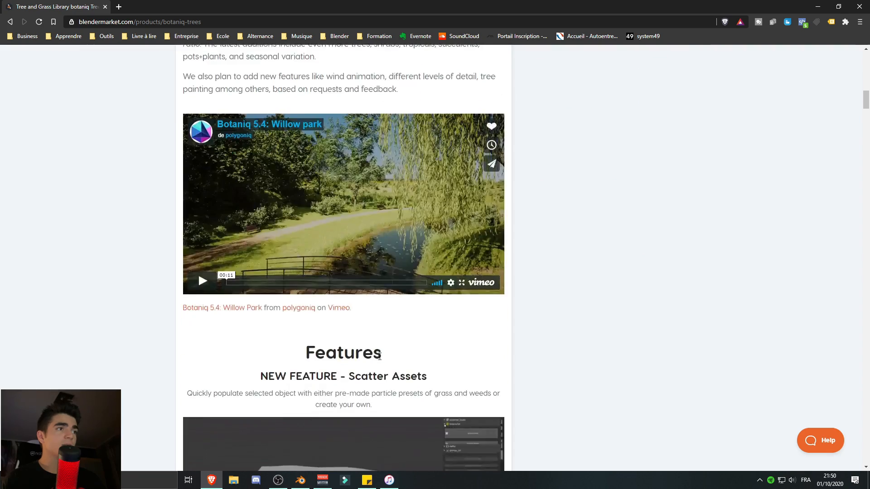
pyautogui.scroll(-20, 381, 356)
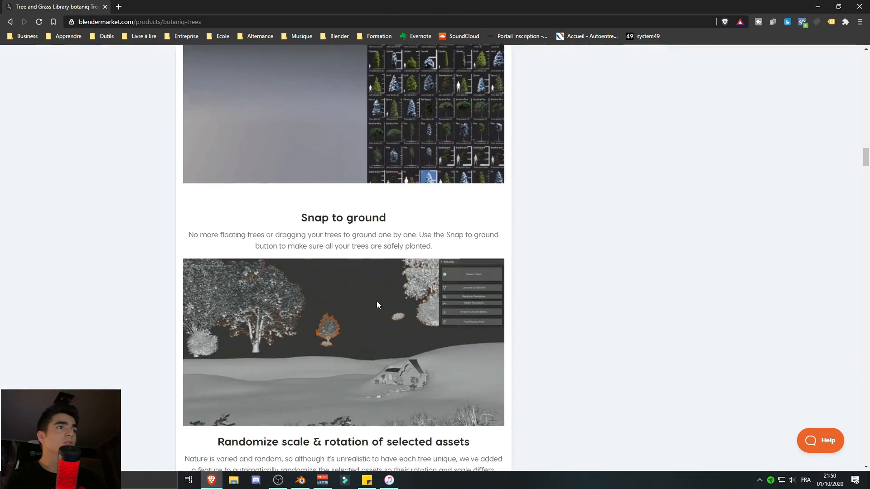
# - Open the seasons animation showing the autumn and winter nodes in a separate tab, view it and close the tab
pyautogui.scroll(4, 377, 307)
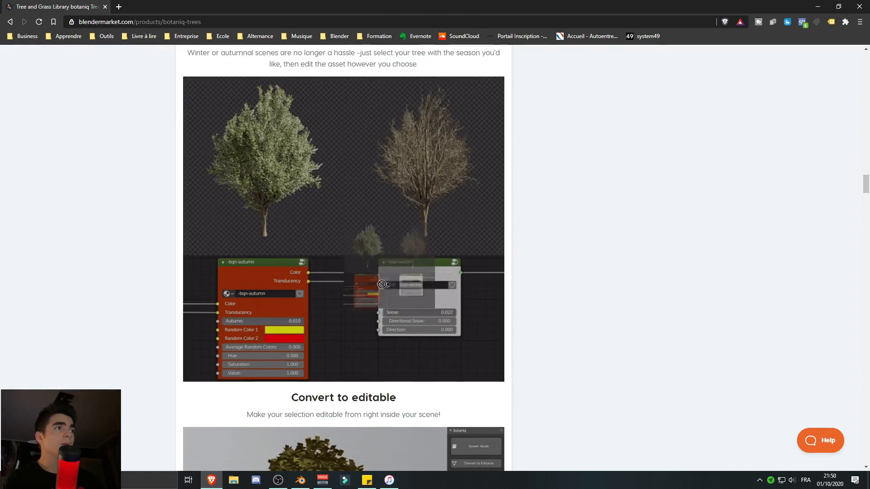
pyautogui.click(351, 306)
pyautogui.scroll(-2, 376, 340)
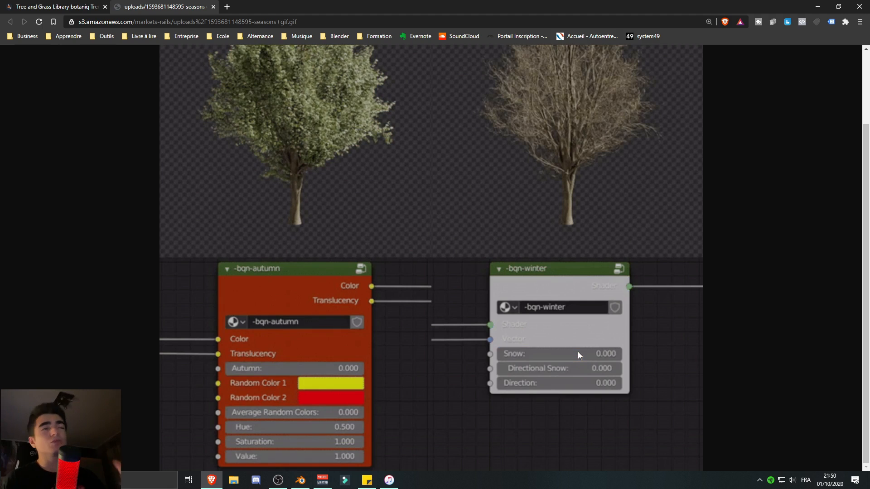
pyautogui.click(213, 7)
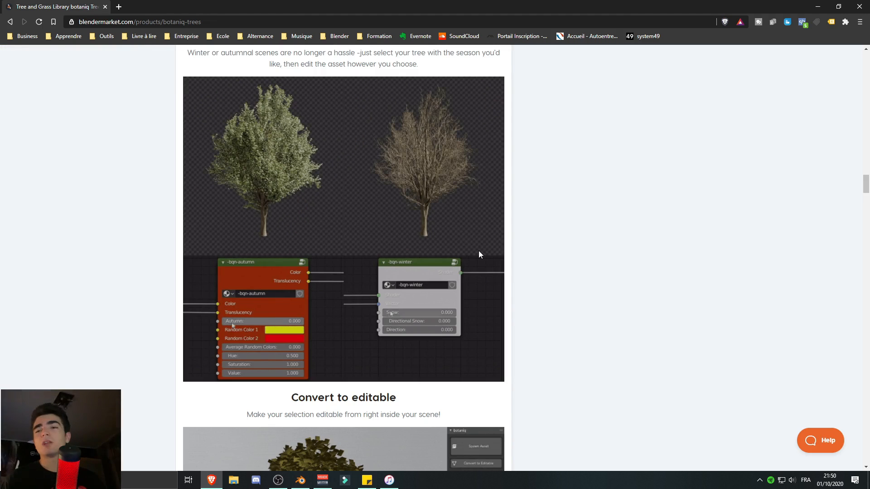